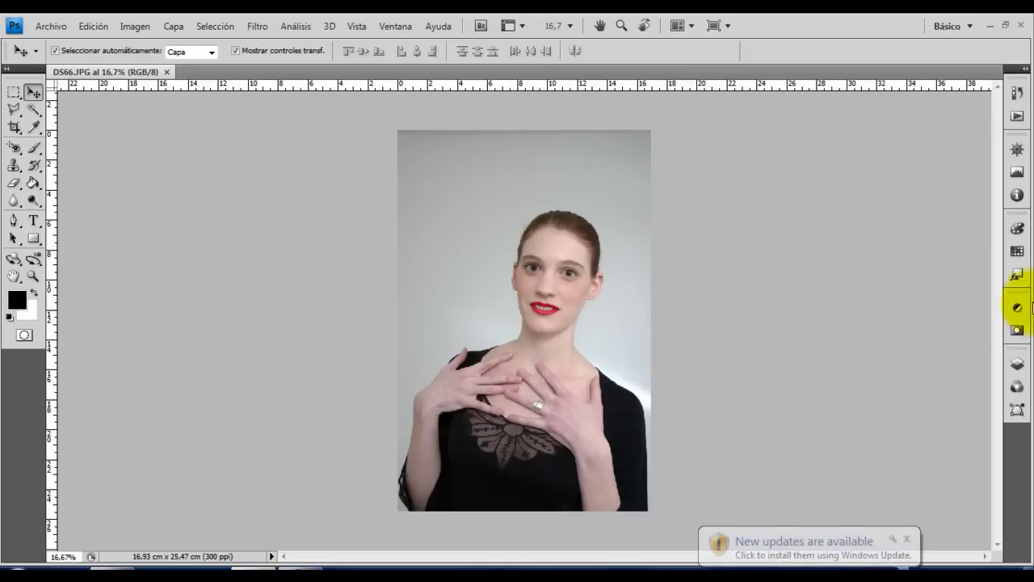
Step: Dismiss the Windows update notice, toggle the Historia panel, and open the Ventana menu
{"action": "left_click", "coordinate": [908, 539]}
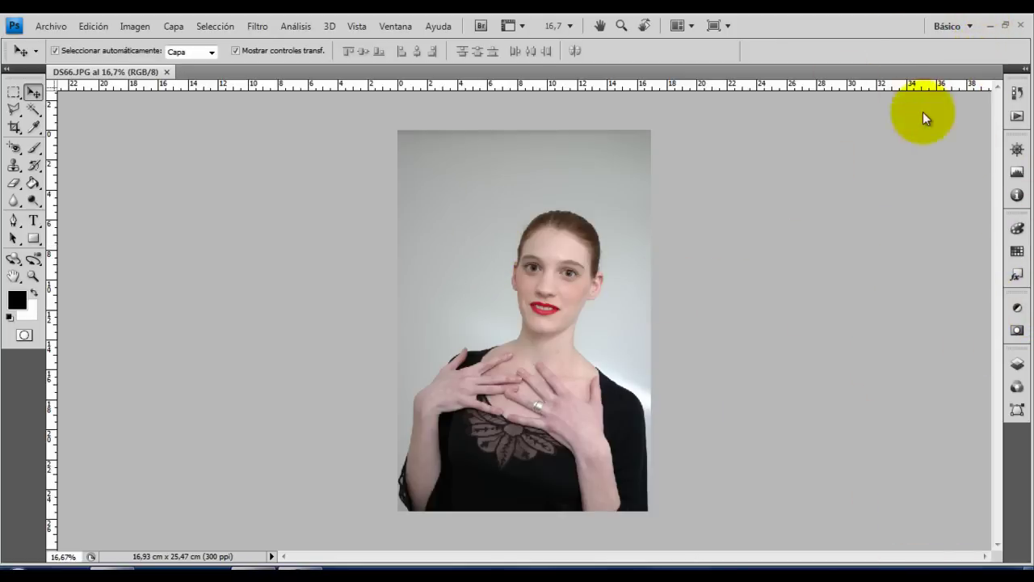
{"action": "left_click", "coordinate": [1018, 95]}
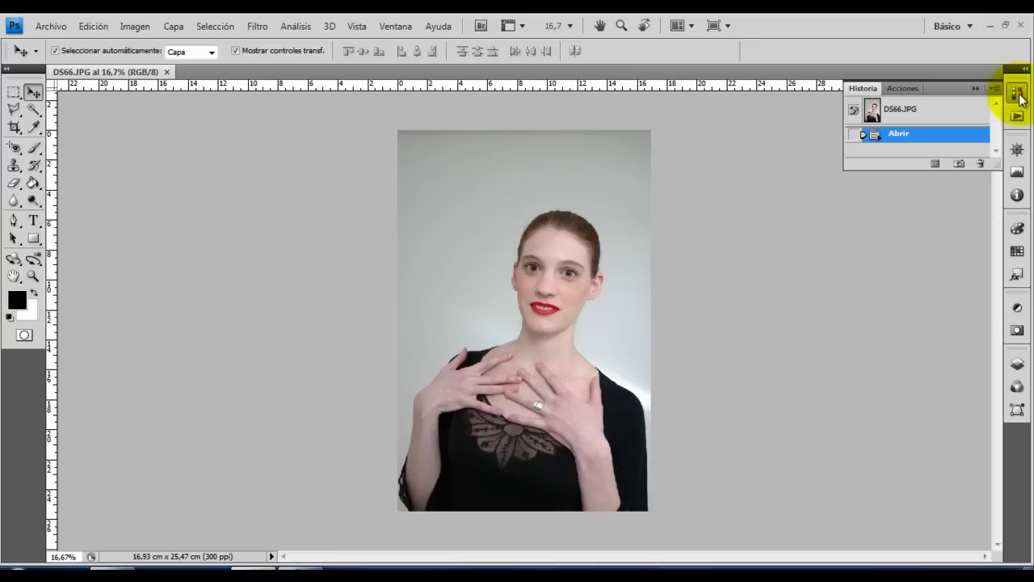
{"action": "left_click", "coordinate": [1019, 95]}
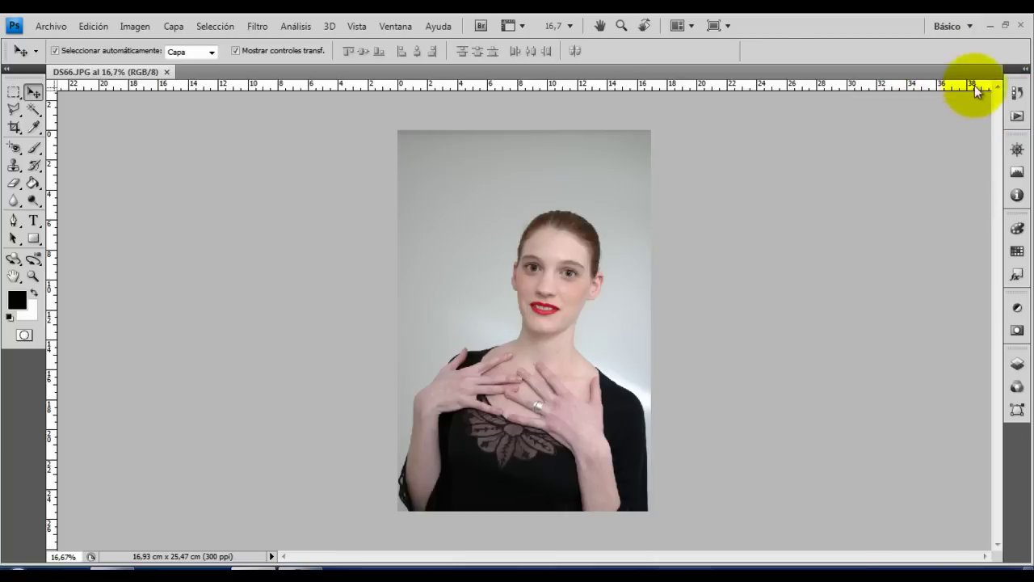
{"action": "left_click", "coordinate": [409, 25]}
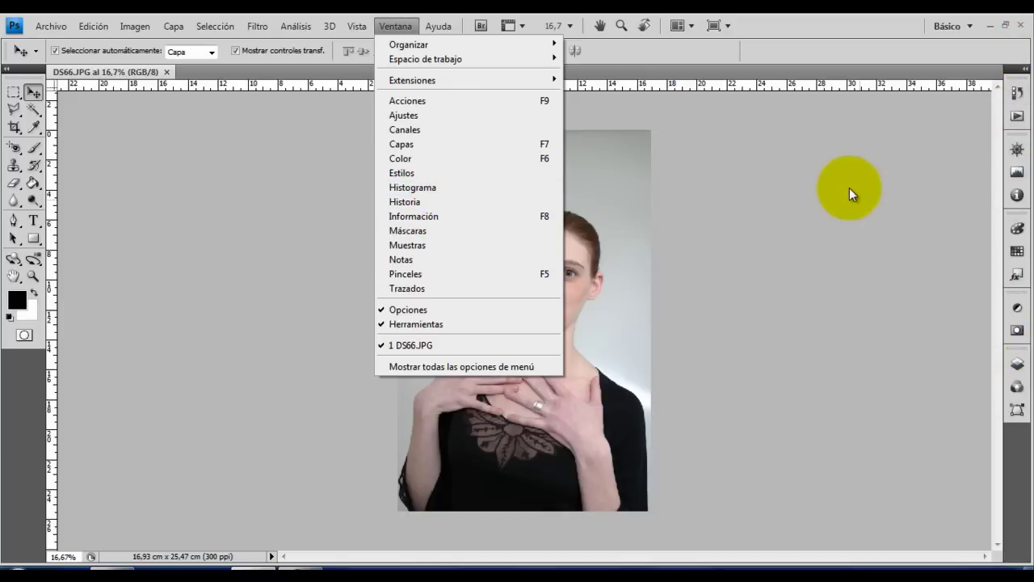
Step: Try the Aspectos esenciales workspace, then switch back to Básico and confirm with Sí
{"action": "left_click", "coordinate": [849, 187]}
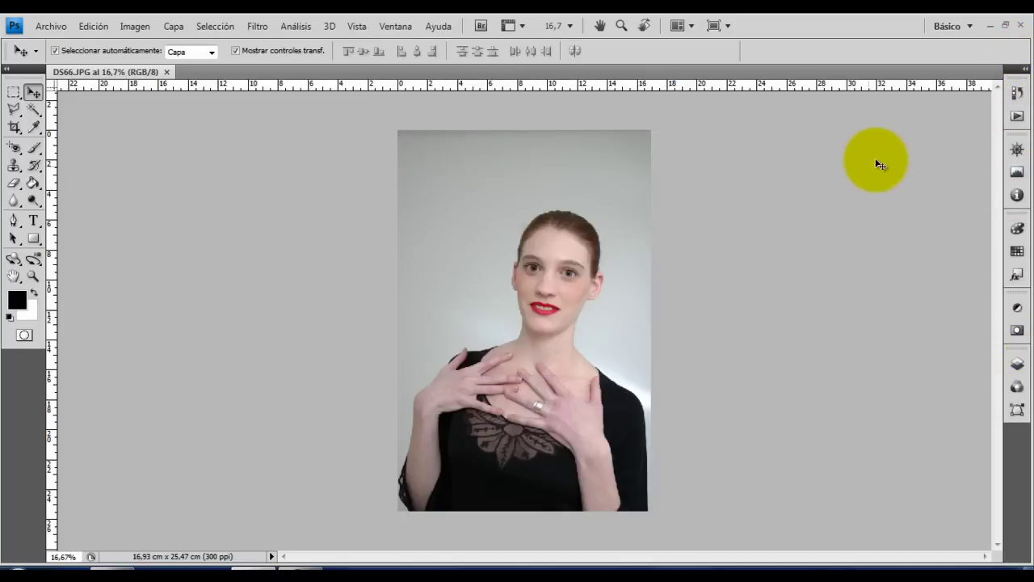
{"action": "left_click", "coordinate": [971, 25]}
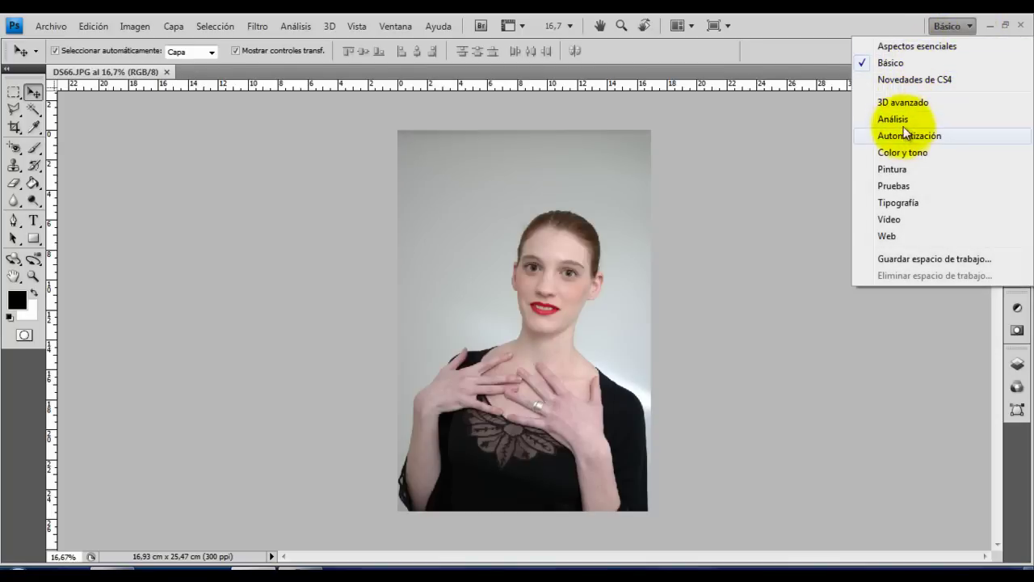
{"action": "left_click", "coordinate": [902, 48]}
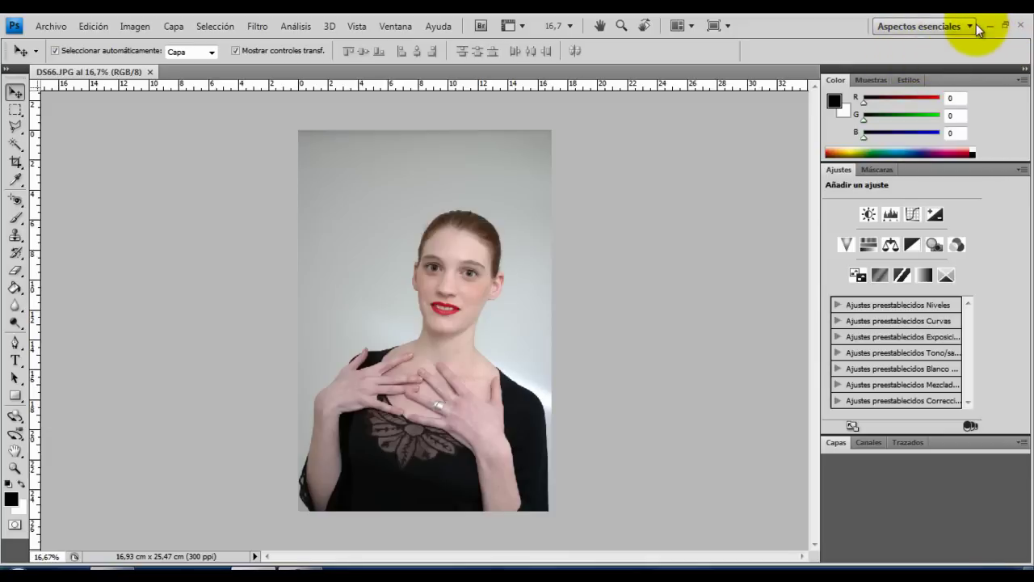
{"action": "left_click", "coordinate": [970, 30]}
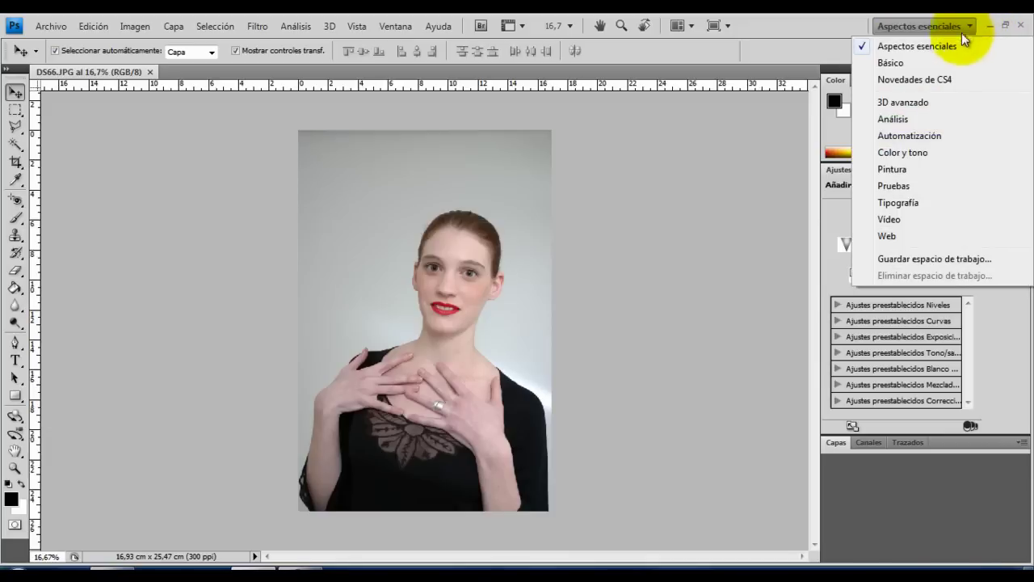
{"action": "left_click", "coordinate": [901, 63]}
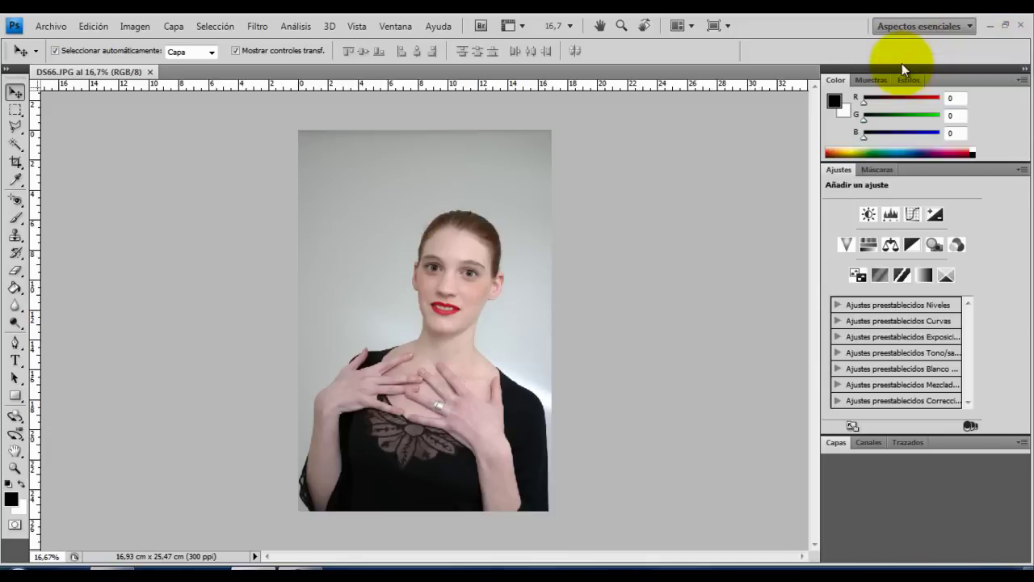
{"action": "left_click", "coordinate": [463, 245]}
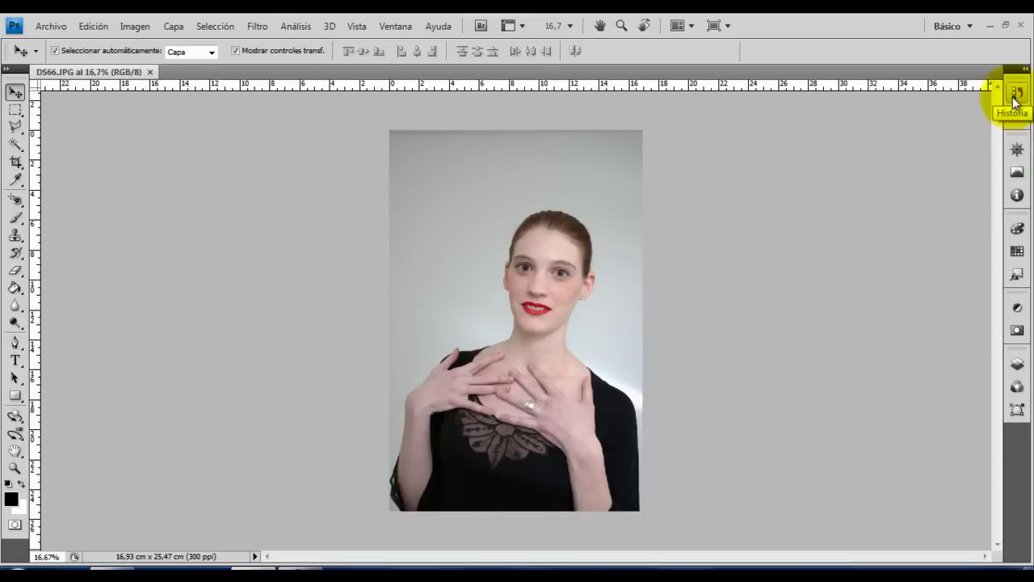
Step: Show the Historia panel and desaturate the portrait via Imagen > Ajustes > Desaturar
{"action": "left_click", "coordinate": [1017, 99]}
{"action": "left_click", "coordinate": [1017, 96]}
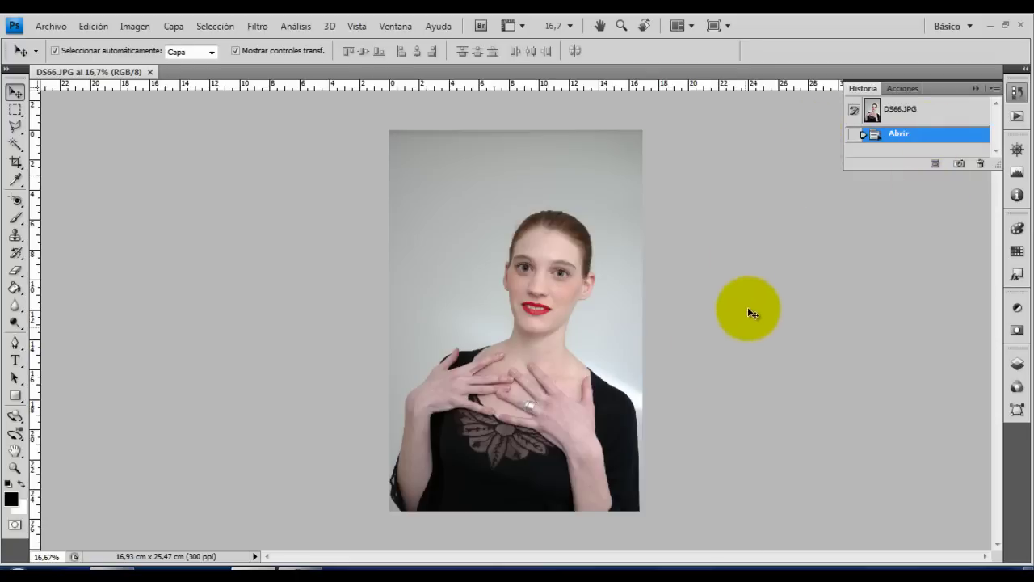
{"action": "left_click", "coordinate": [145, 31]}
{"action": "mouse_move", "coordinate": [162, 66]}
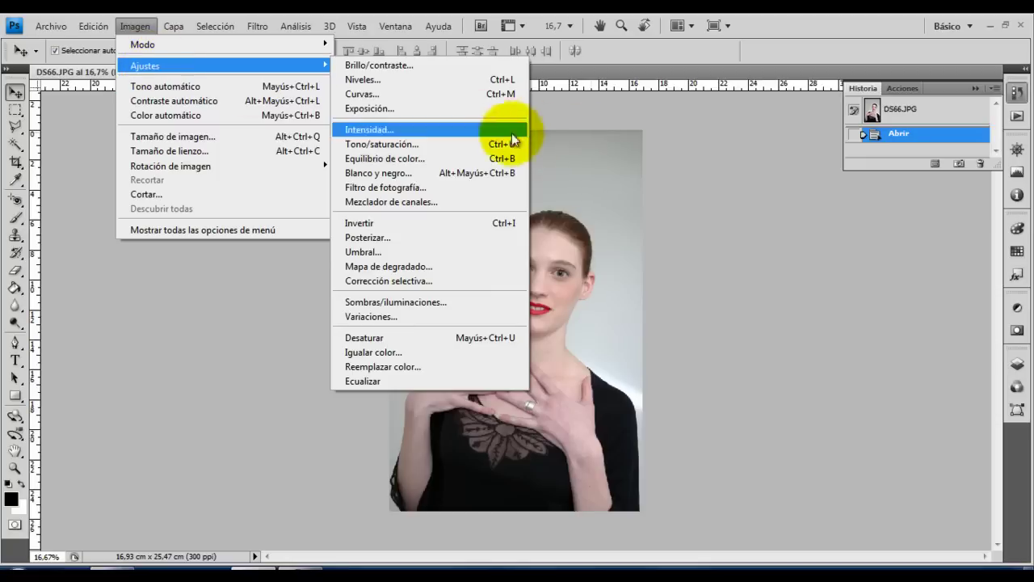
{"action": "left_click", "coordinate": [452, 335]}
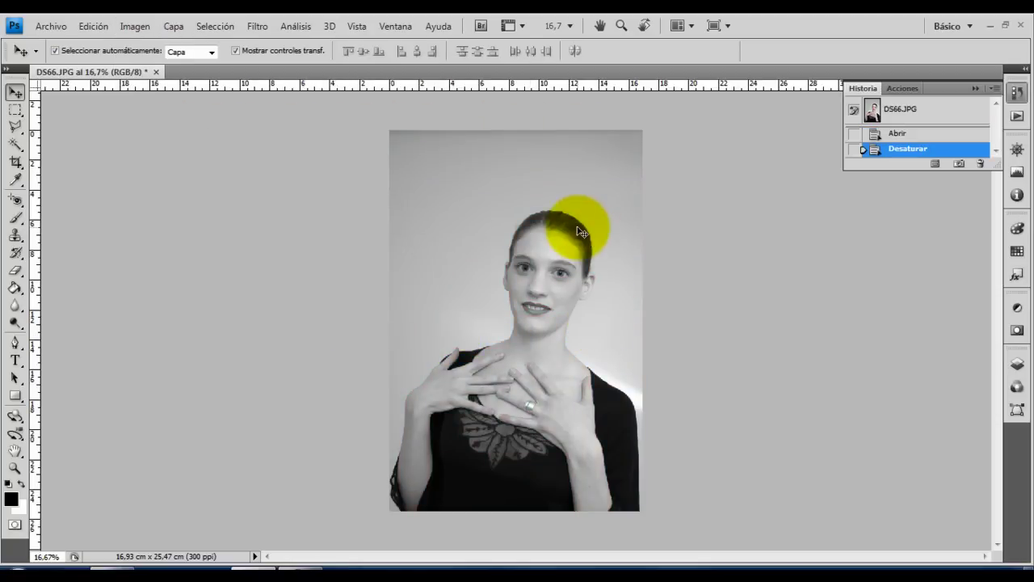
{"action": "left_click", "coordinate": [898, 134]}
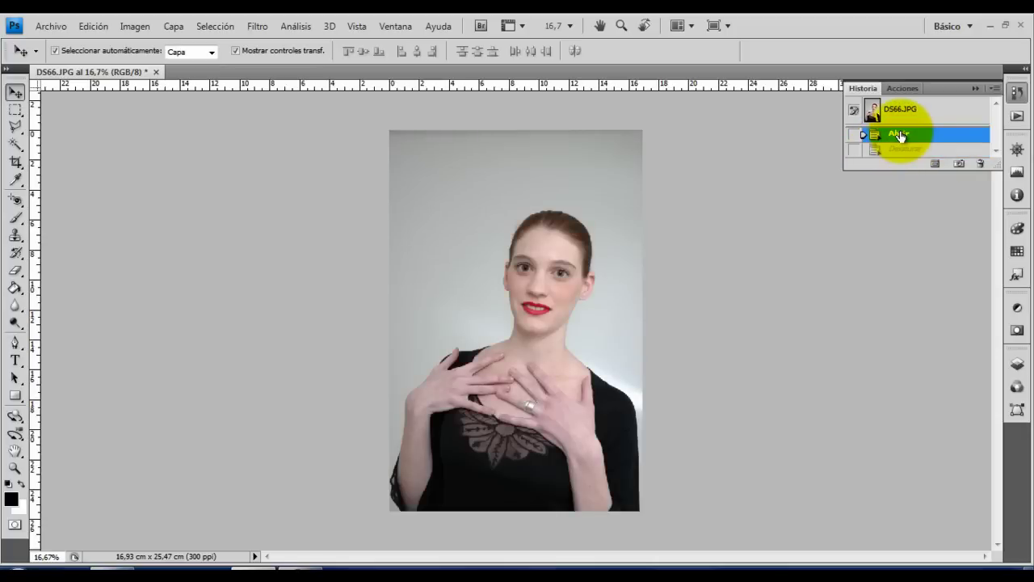
{"action": "left_click", "coordinate": [905, 151]}
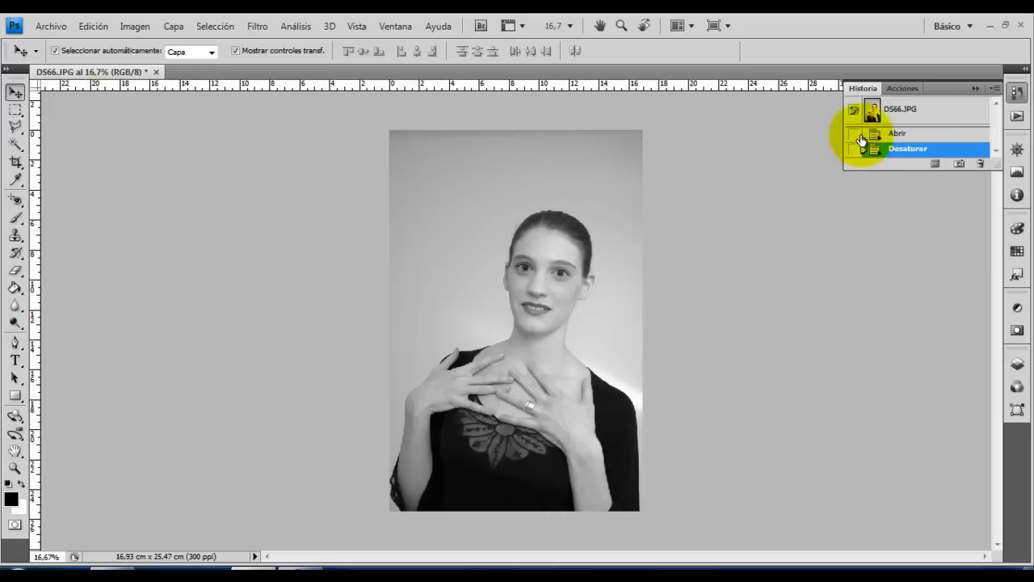
{"action": "left_click", "coordinate": [897, 134]}
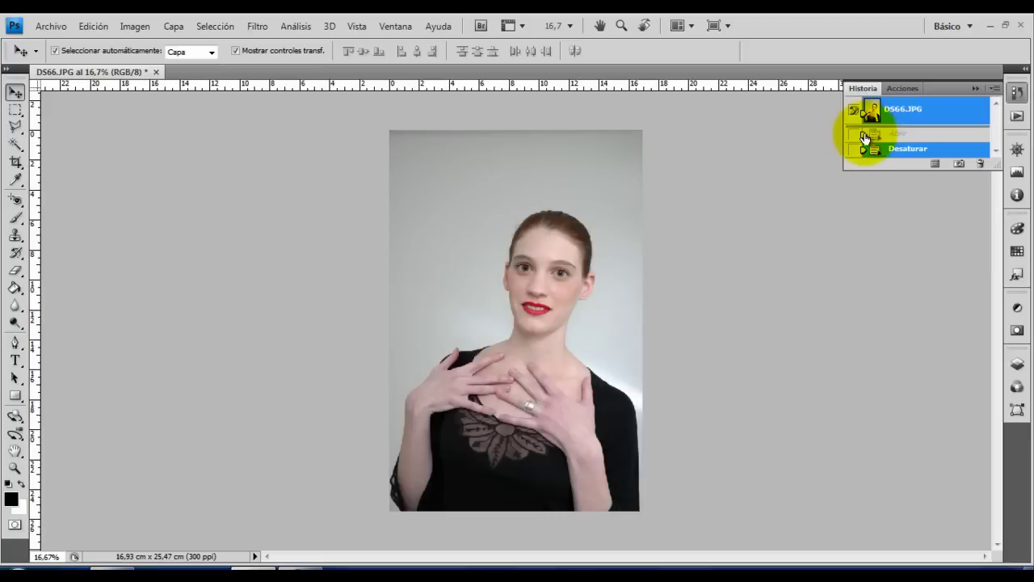
{"action": "left_click", "coordinate": [866, 149]}
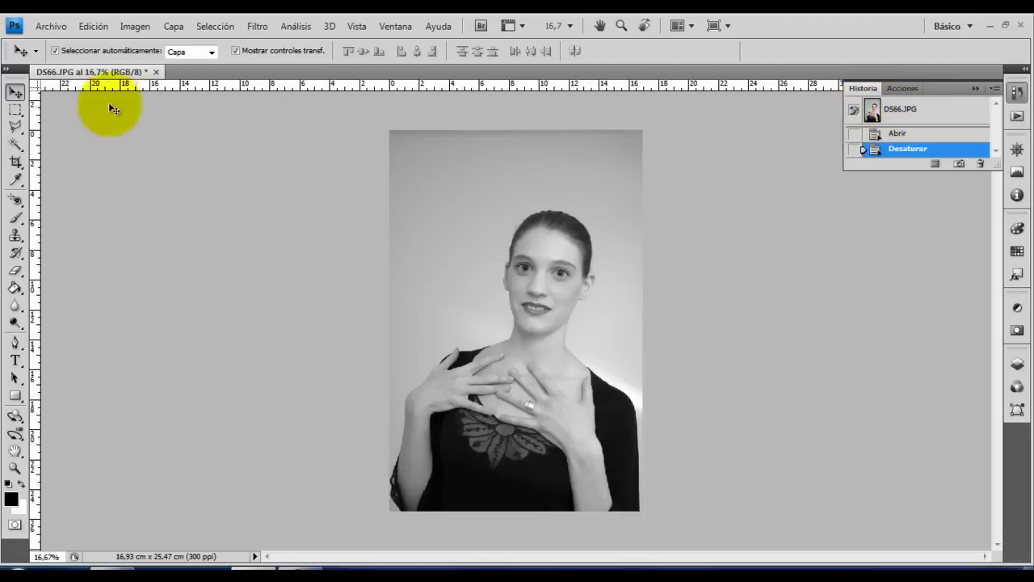
Step: Select the History Brush with a soft 108 px tip at 0% hardness
{"action": "left_click", "coordinate": [7, 68]}
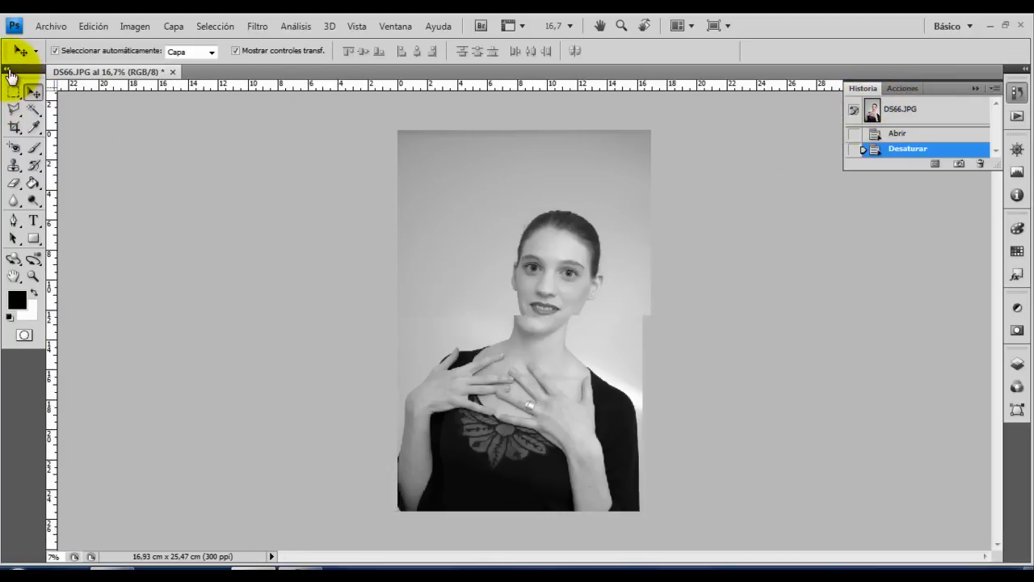
{"action": "left_click", "coordinate": [37, 164]}
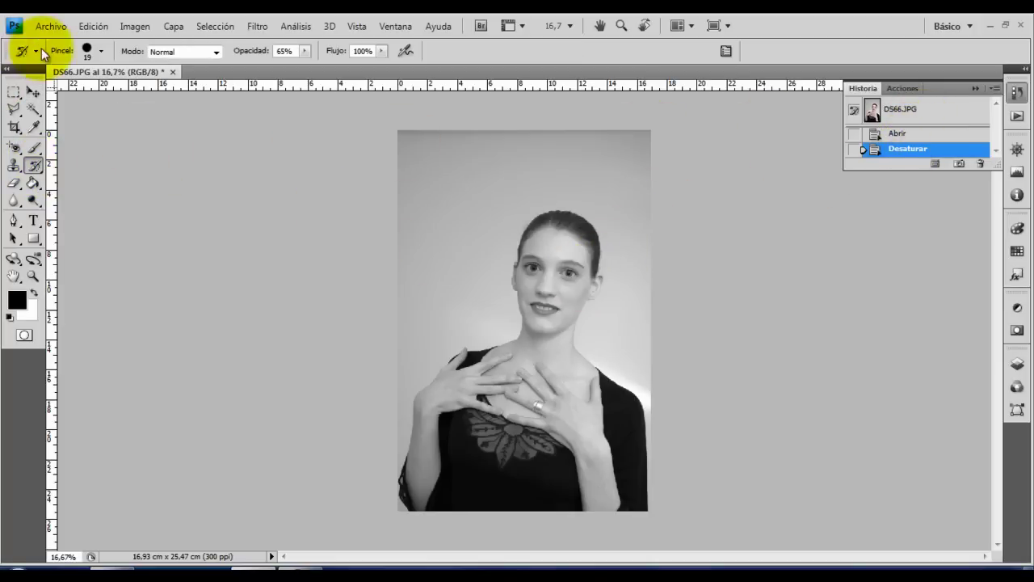
{"action": "left_click", "coordinate": [102, 50]}
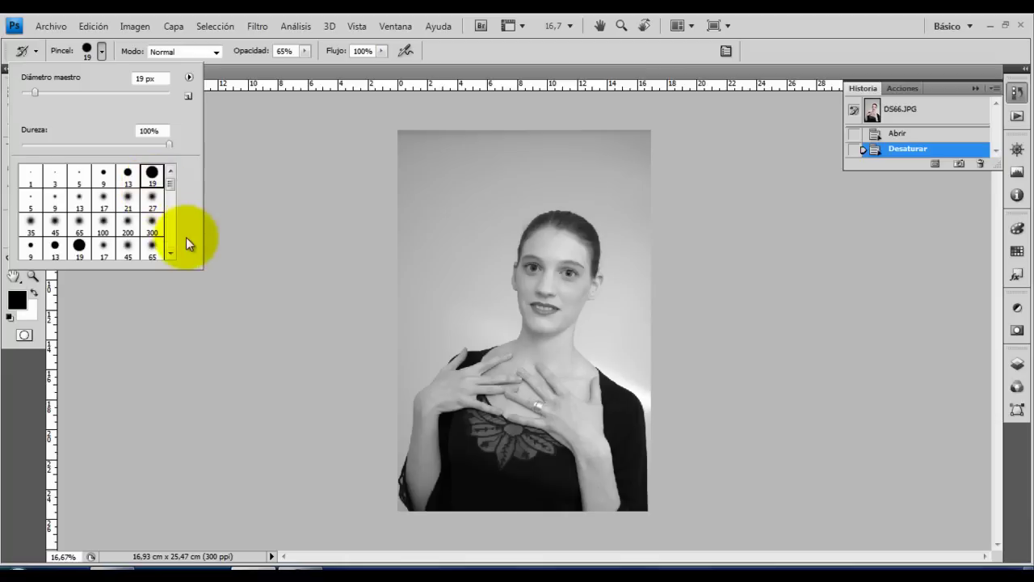
{"action": "left_click", "coordinate": [103, 225]}
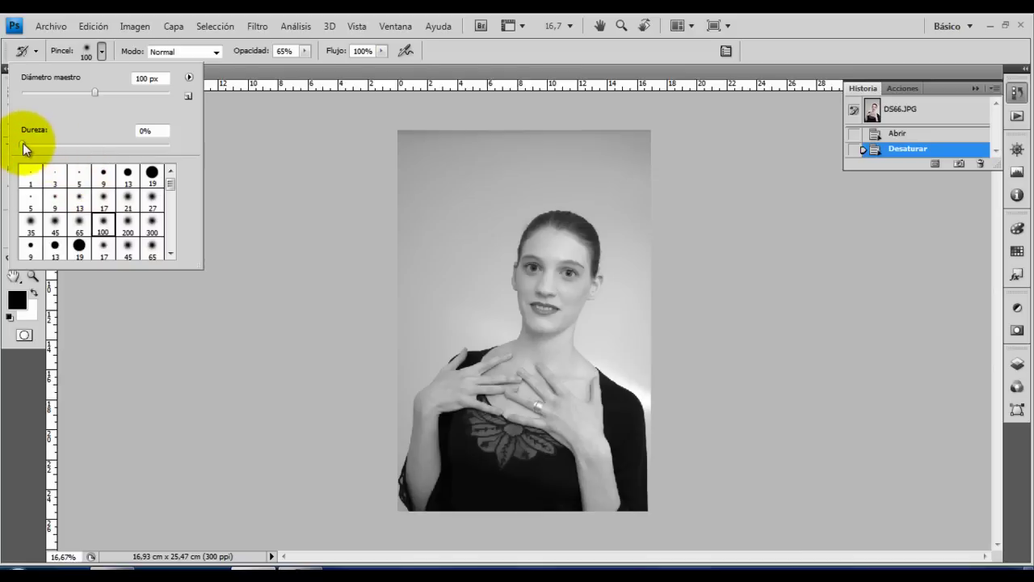
{"action": "left_click", "coordinate": [97, 91]}
{"action": "left_click_drag", "start_coordinate": [97, 91], "coordinate": [98, 86]}
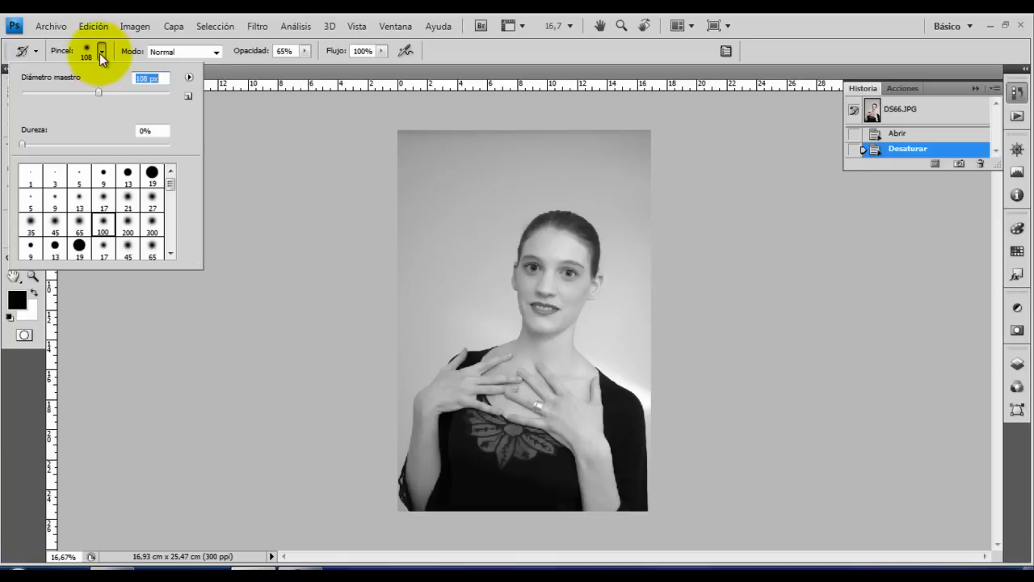
{"action": "left_click", "coordinate": [99, 53]}
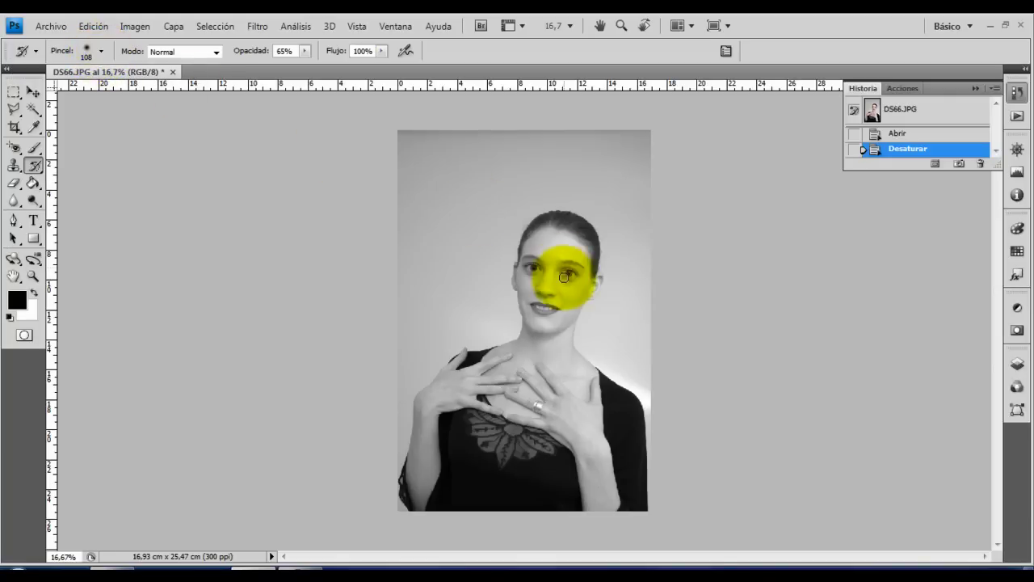
Step: Raise brush opacity to 100%, zoom to 66.7% on the mouth, and reselect the History Brush
{"action": "left_click", "coordinate": [307, 51]}
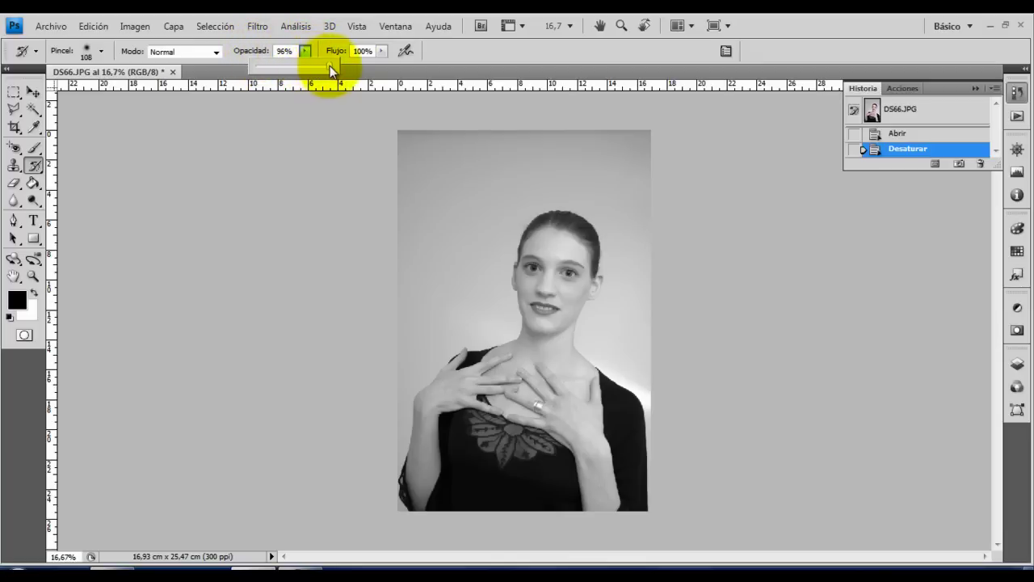
{"action": "left_click", "coordinate": [304, 51]}
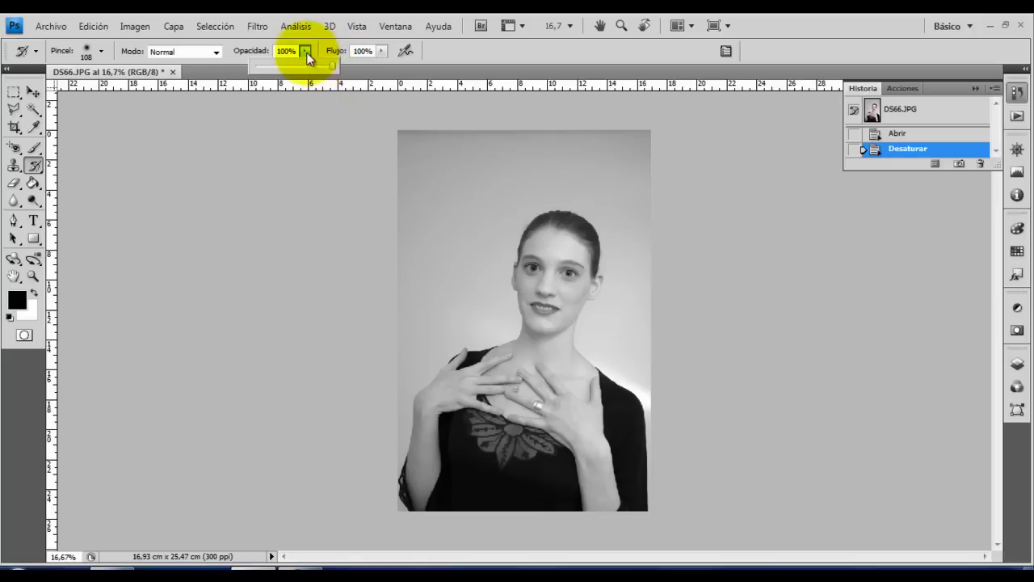
{"action": "left_click", "coordinate": [32, 276]}
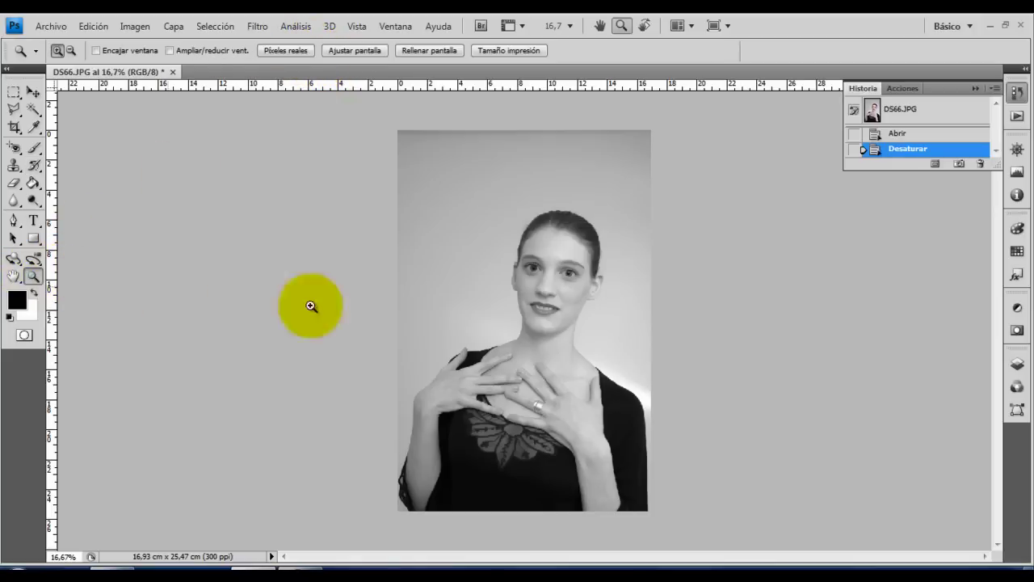
{"action": "left_click", "coordinate": [543, 310]}
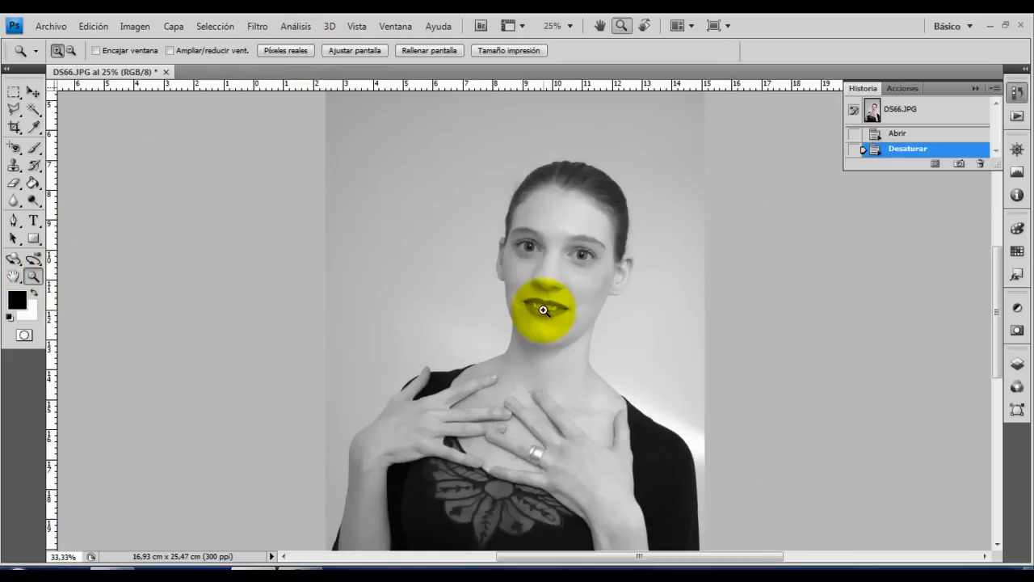
{"action": "left_click", "coordinate": [543, 310]}
{"action": "left_click", "coordinate": [543, 309]}
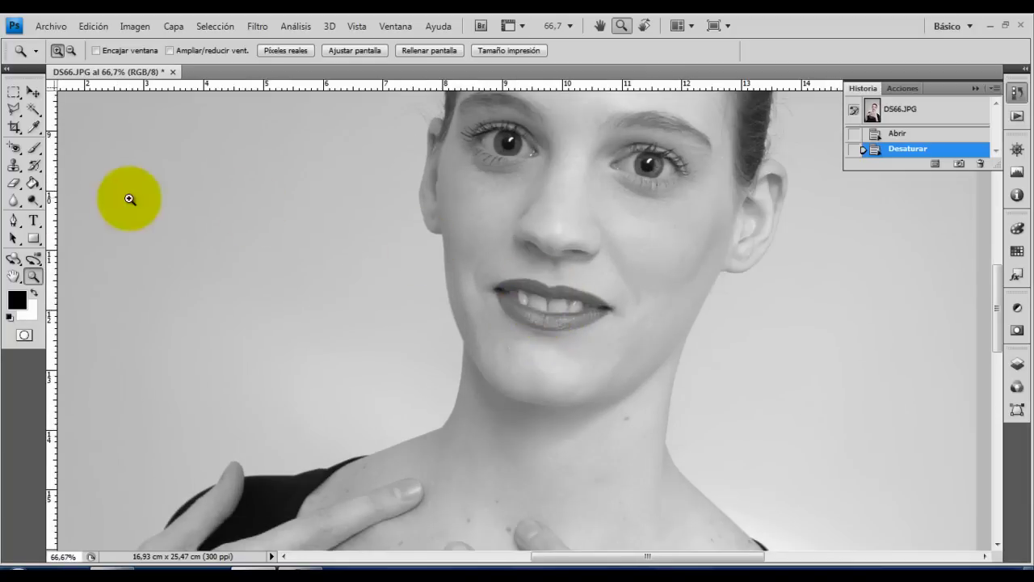
{"action": "left_click", "coordinate": [31, 166]}
Step: Shrink the History Brush to 66 px and restore red on the left lips
{"action": "left_click_drag", "start_coordinate": [598, 303], "coordinate": [530, 295]}
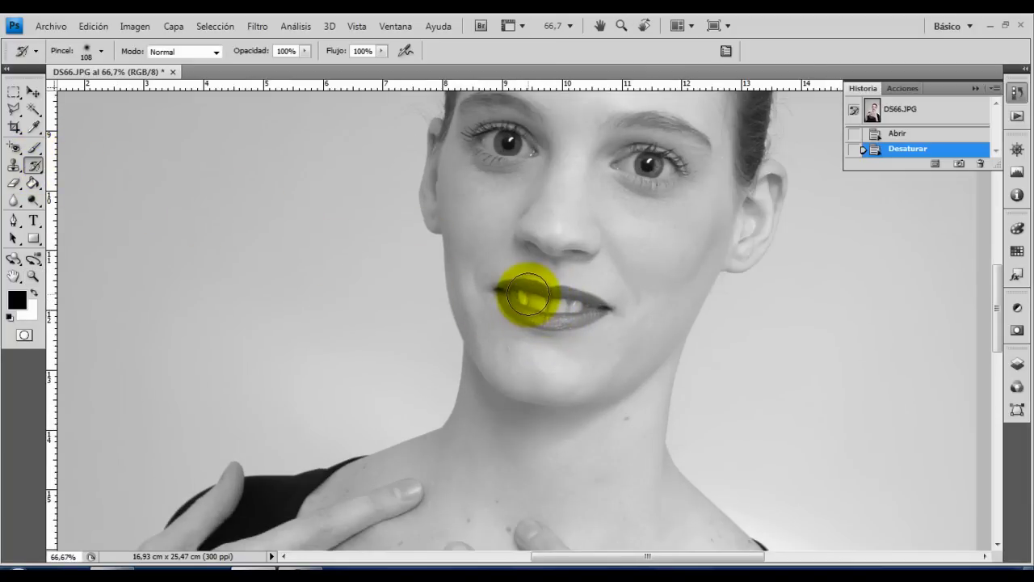
{"action": "left_click", "coordinate": [103, 51]}
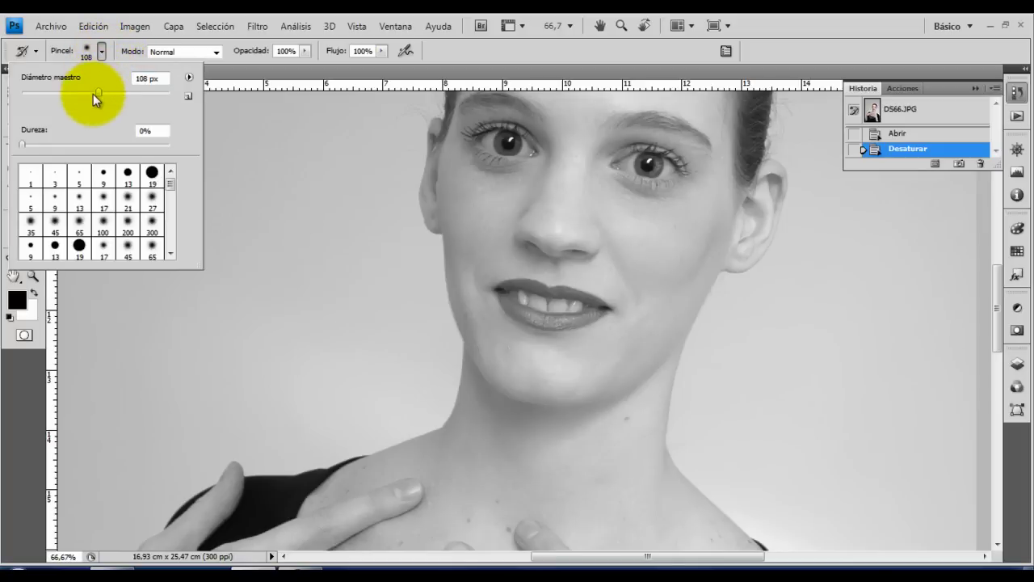
{"action": "left_click_drag", "start_coordinate": [96, 93], "coordinate": [70, 96]}
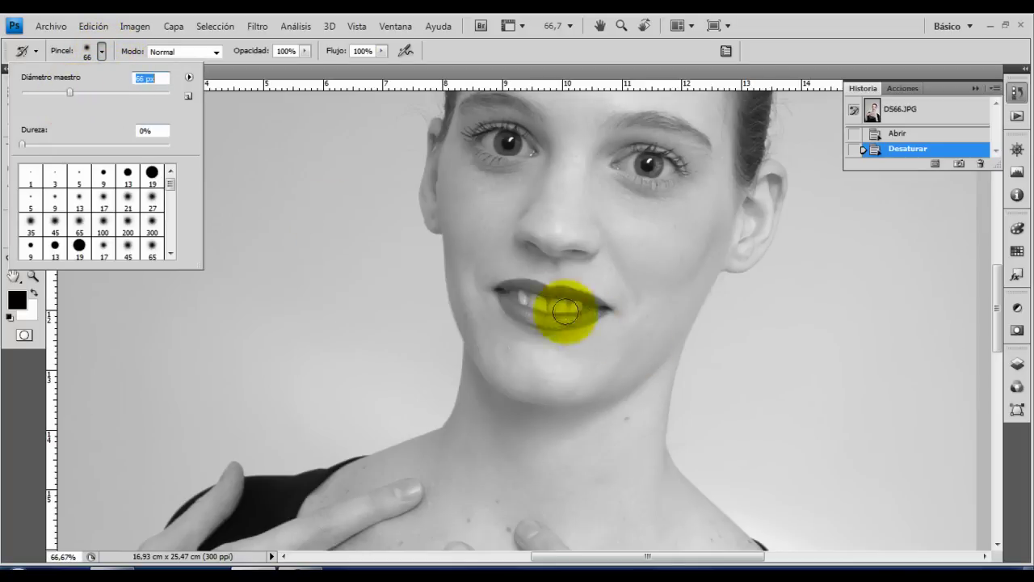
{"action": "left_click", "coordinate": [507, 297]}
{"action": "mouse_move", "coordinate": [501, 295]}
{"action": "left_mouse_down"}
{"action": "mouse_move", "coordinate": [590, 314]}
{"action": "mouse_move", "coordinate": [498, 293]}
{"action": "left_mouse_up"}
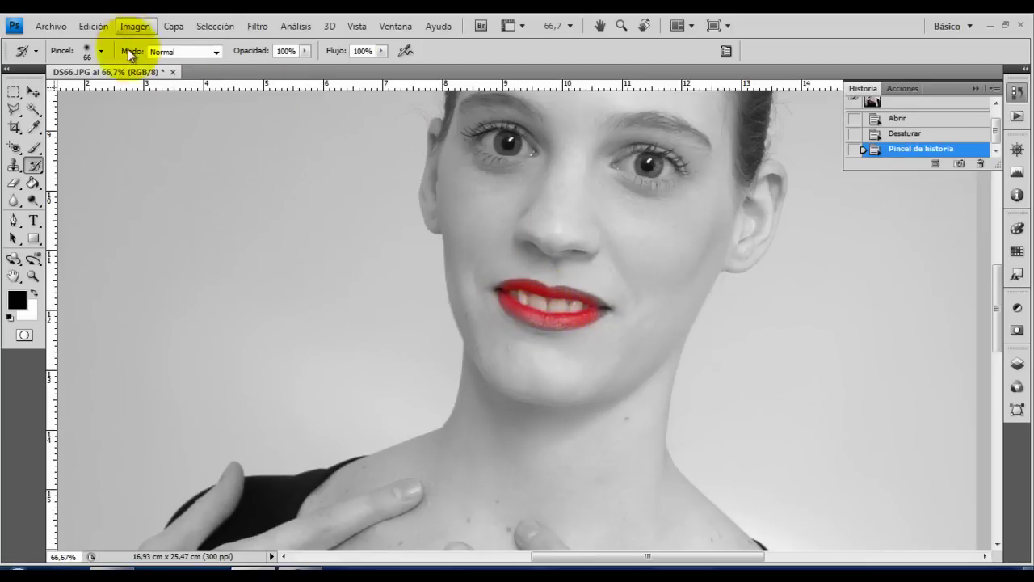
Step: Shrink the brush to 35 px and paint red back on the right and lower lips
{"action": "left_click", "coordinate": [101, 51]}
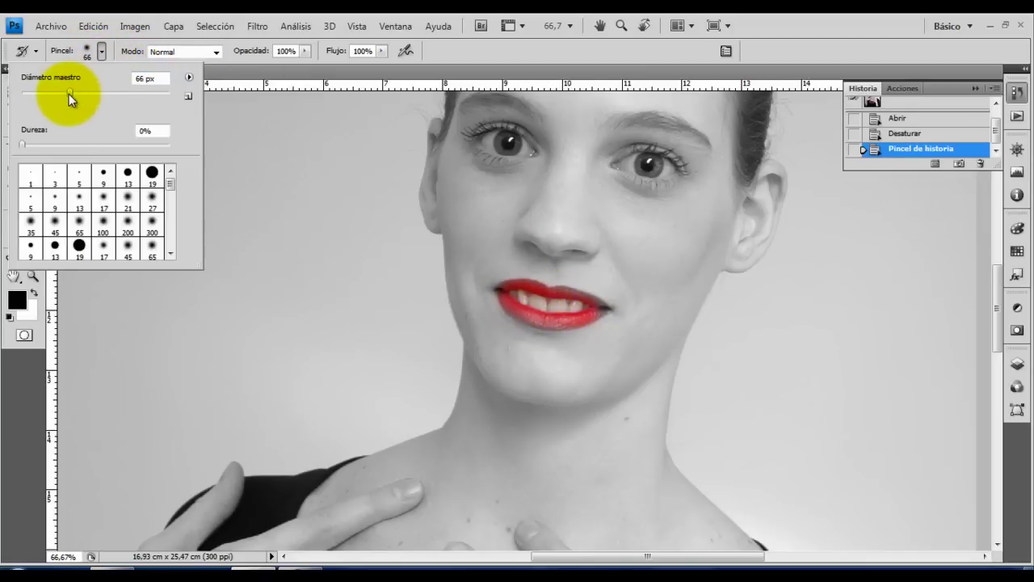
{"action": "left_click_drag", "start_coordinate": [69, 94], "coordinate": [49, 94]}
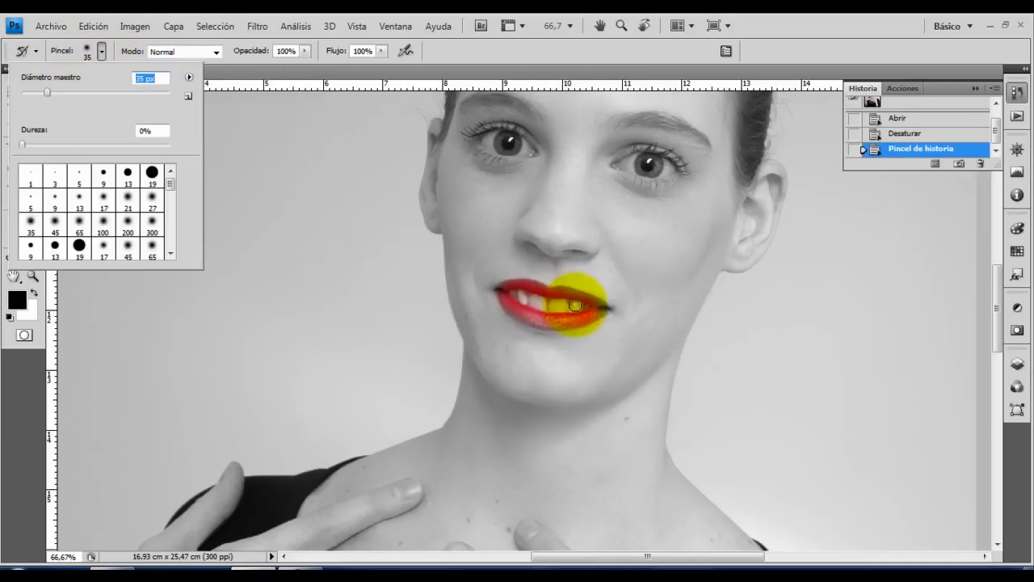
{"action": "left_click", "coordinate": [602, 306]}
{"action": "left_click_drag", "start_coordinate": [580, 301], "coordinate": [507, 288]}
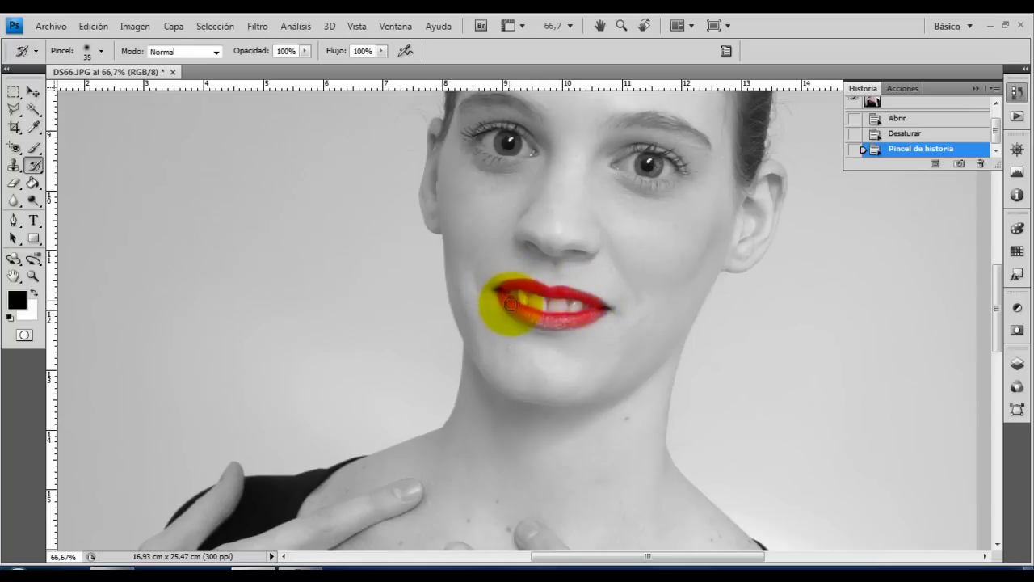
{"action": "mouse_move", "coordinate": [510, 304]}
{"action": "left_mouse_down"}
{"action": "mouse_move", "coordinate": [556, 330]}
{"action": "mouse_move", "coordinate": [596, 308]}
{"action": "mouse_move", "coordinate": [584, 284]}
{"action": "left_mouse_up"}
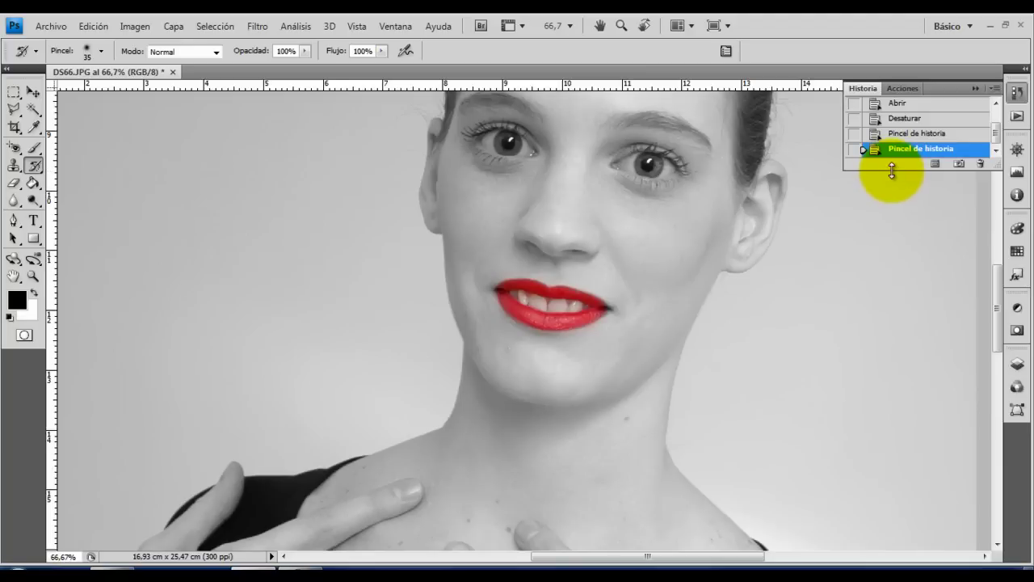
Step: Enlarge the history list and finish repainting red across the lips
{"action": "left_click_drag", "start_coordinate": [891, 170], "coordinate": [885, 251]}
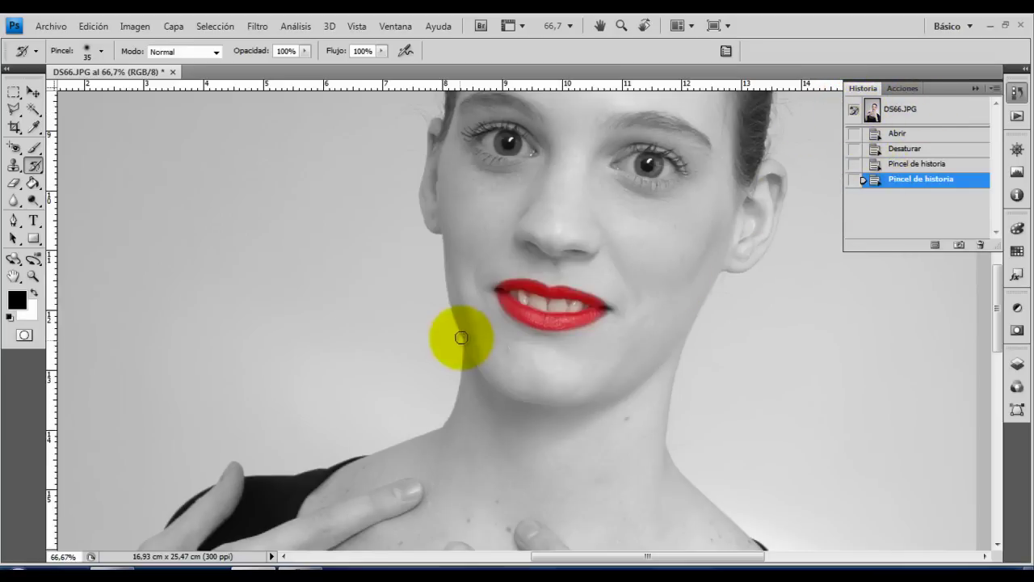
{"action": "mouse_move", "coordinate": [462, 338]}
{"action": "left_mouse_down"}
{"action": "mouse_move", "coordinate": [601, 307]}
{"action": "mouse_move", "coordinate": [570, 295]}
{"action": "left_mouse_up"}
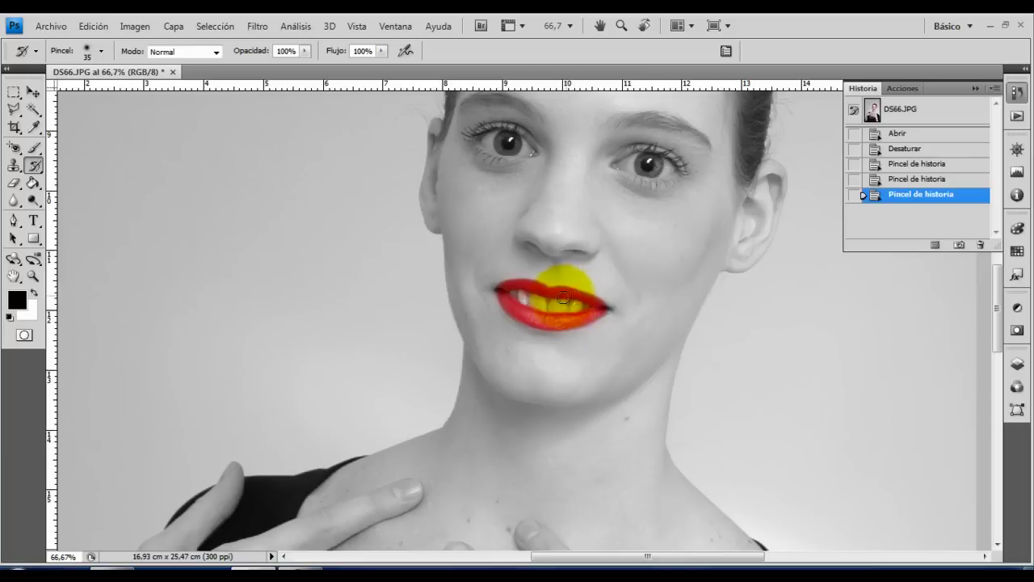
{"action": "left_click_drag", "start_coordinate": [563, 298], "coordinate": [499, 289]}
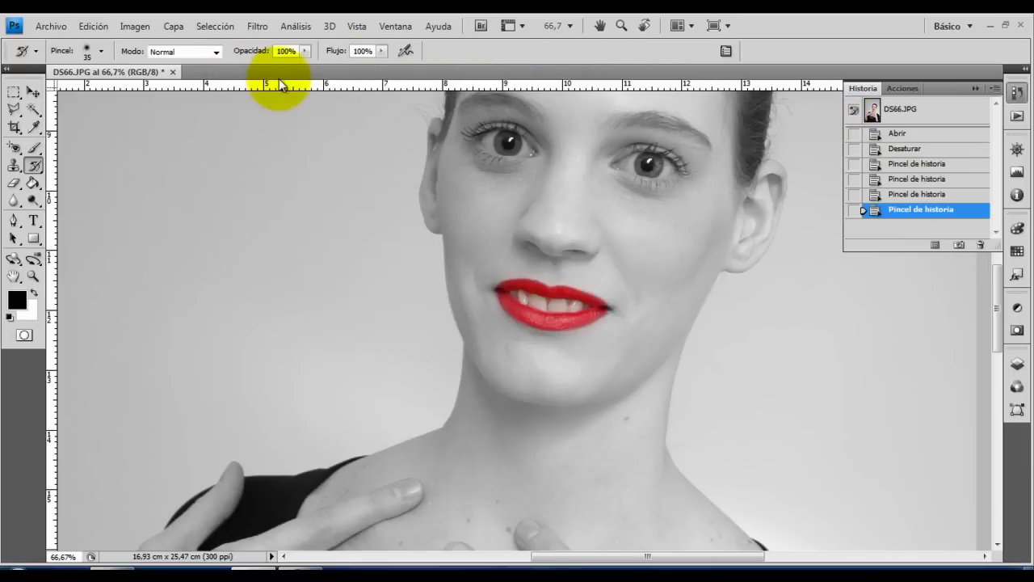
Step: Colorize the portrait green with Tono/saturación at hue 151, saturation 63
{"action": "left_click", "coordinate": [136, 26]}
{"action": "mouse_move", "coordinate": [146, 65]}
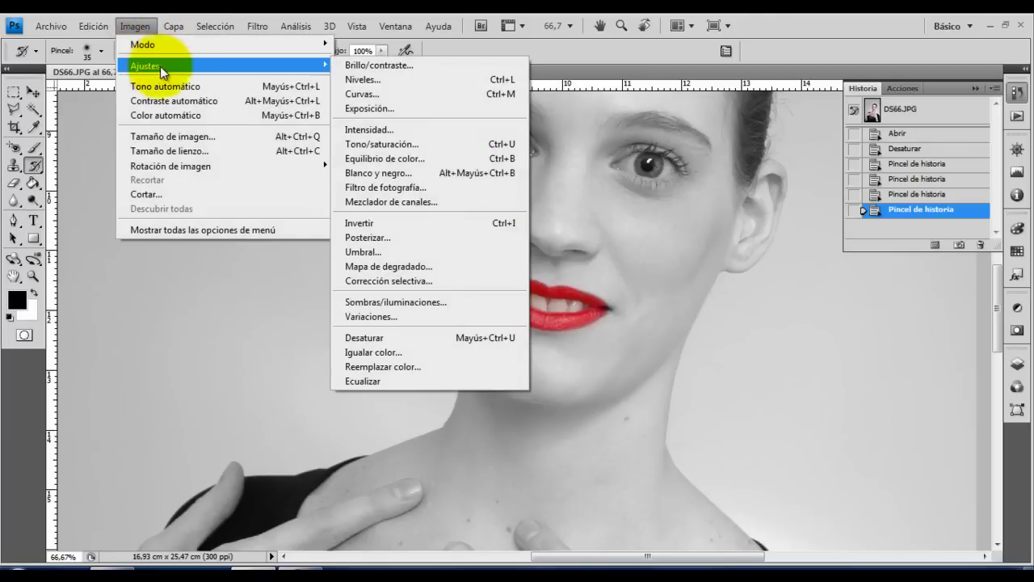
{"action": "left_click", "coordinate": [406, 152]}
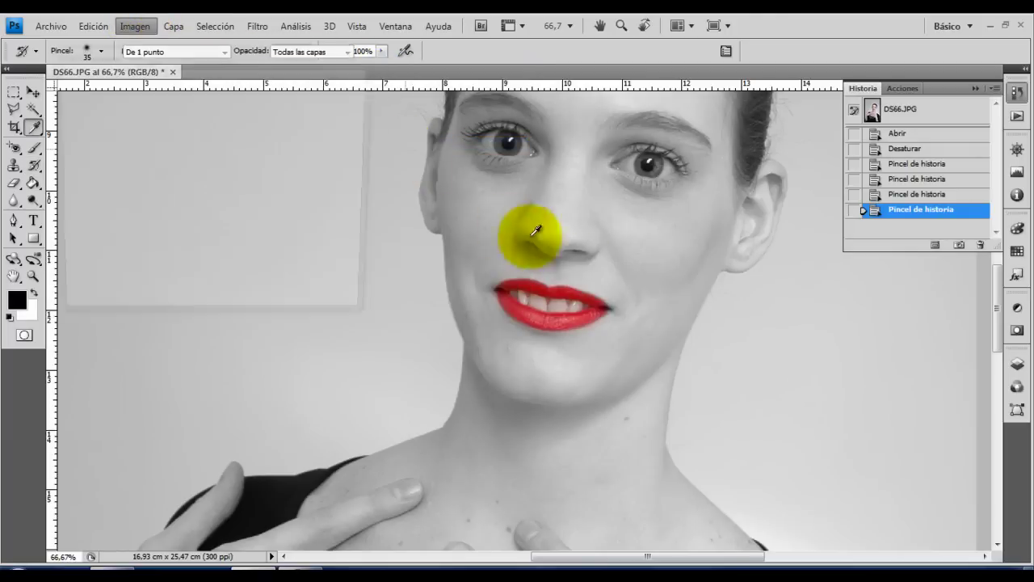
{"action": "left_click", "coordinate": [297, 265]}
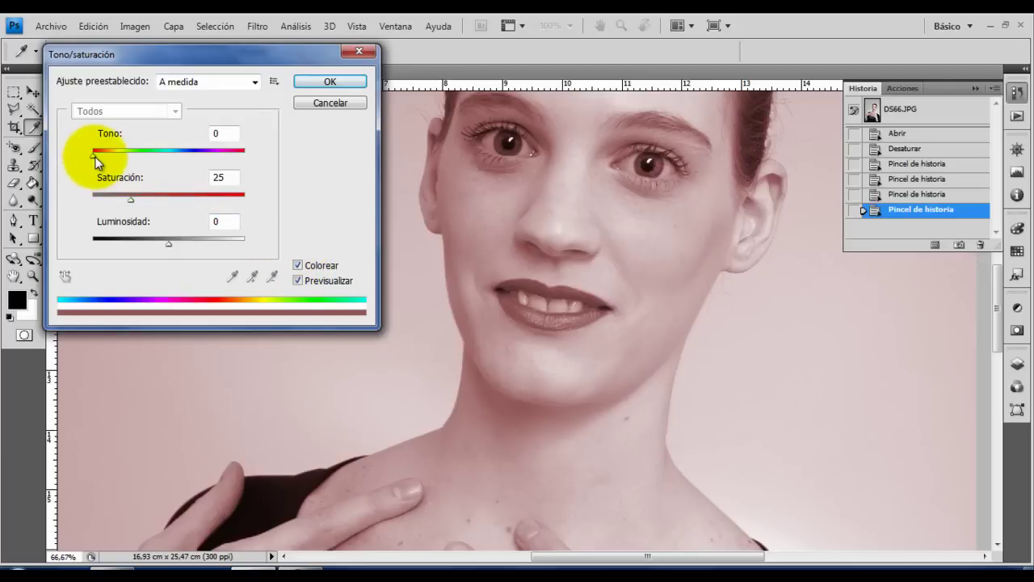
{"action": "left_click_drag", "start_coordinate": [96, 157], "coordinate": [160, 157]}
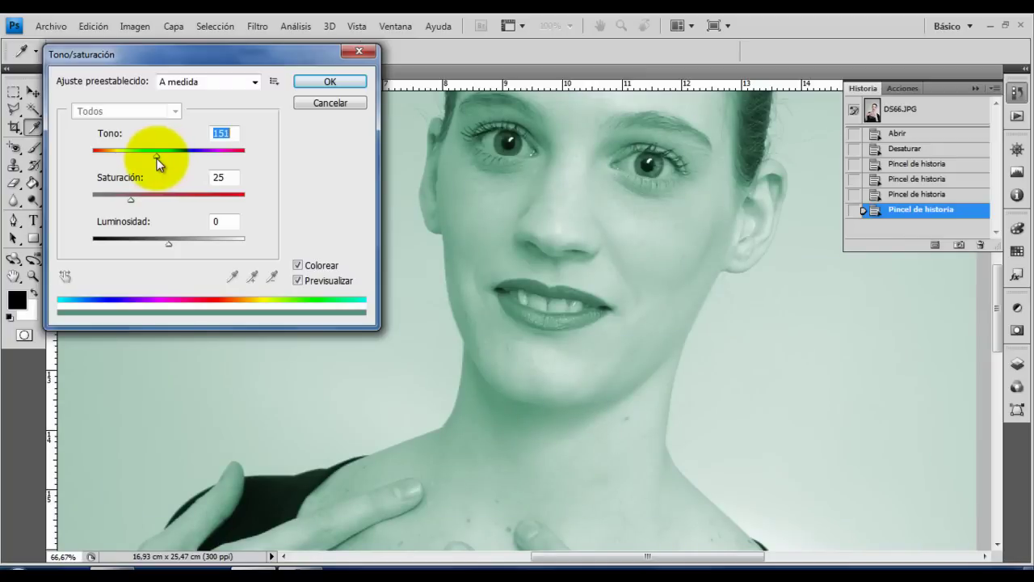
{"action": "left_click_drag", "start_coordinate": [130, 199], "coordinate": [193, 202]}
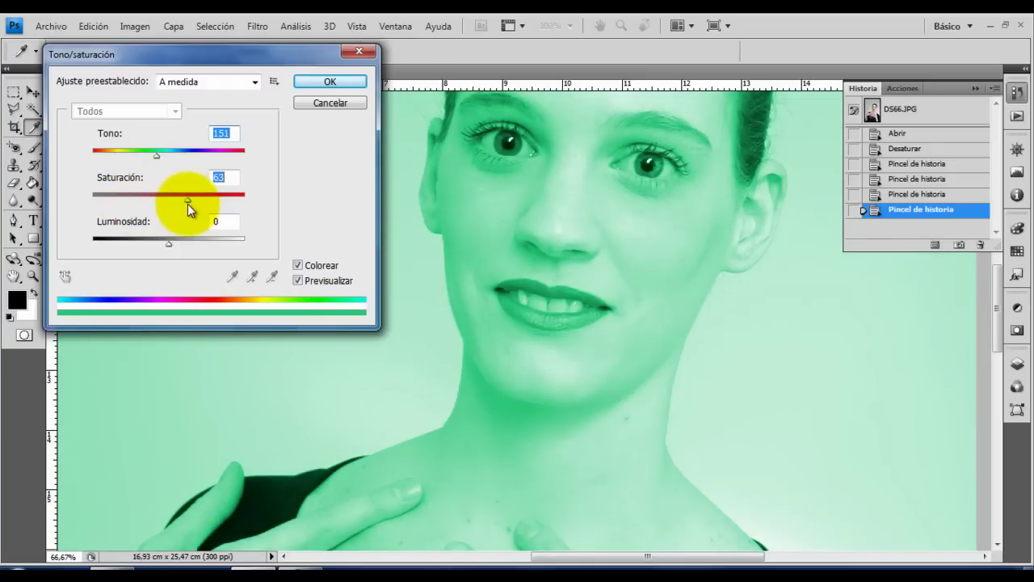
{"action": "left_click", "coordinate": [326, 81]}
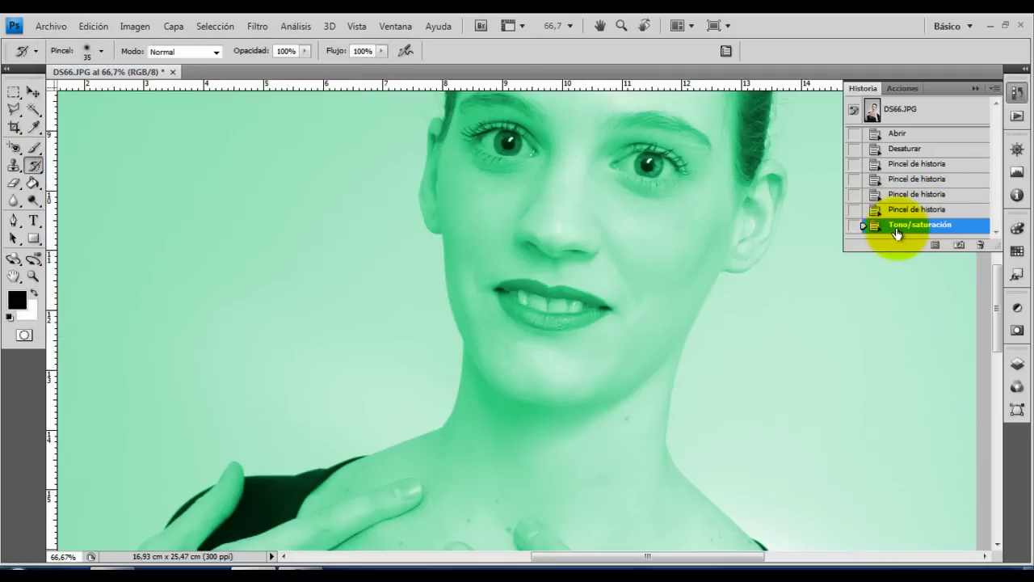
Step: Add a strong red colorized Tono/saturación state, then desaturate the portrait again
{"action": "left_click", "coordinate": [136, 27]}
{"action": "mouse_move", "coordinate": [145, 65]}
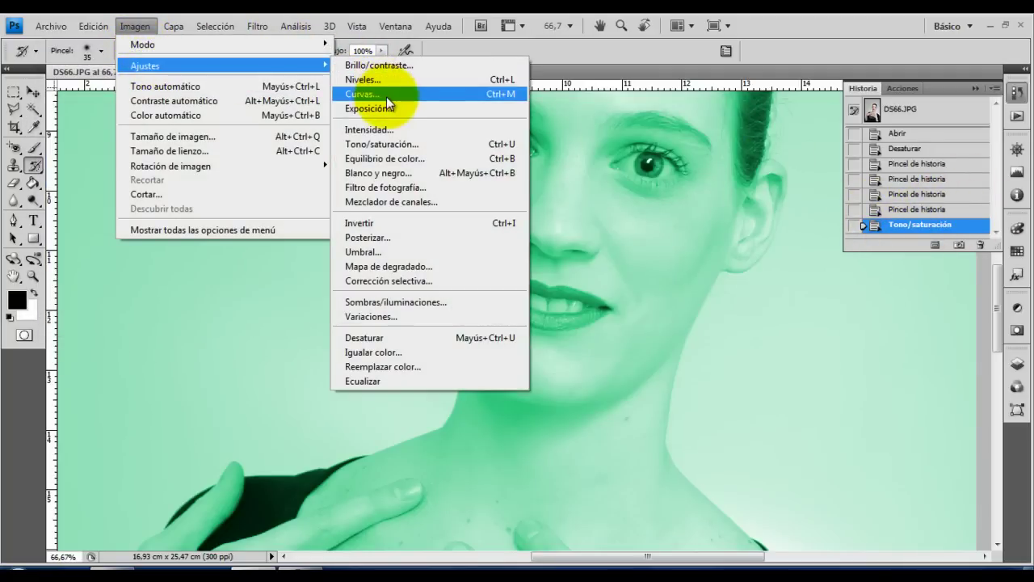
{"action": "left_click", "coordinate": [396, 144]}
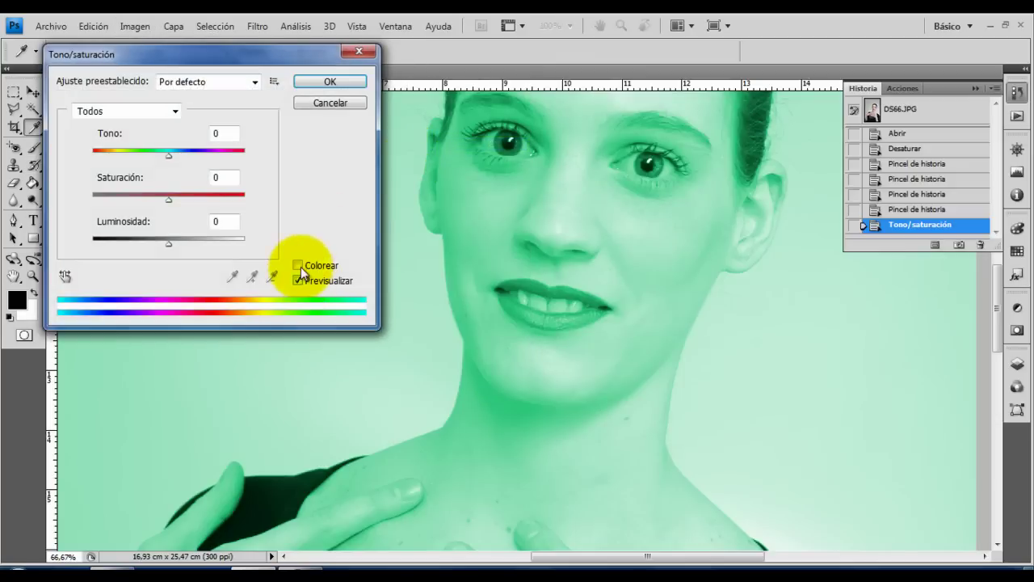
{"action": "left_click", "coordinate": [299, 267]}
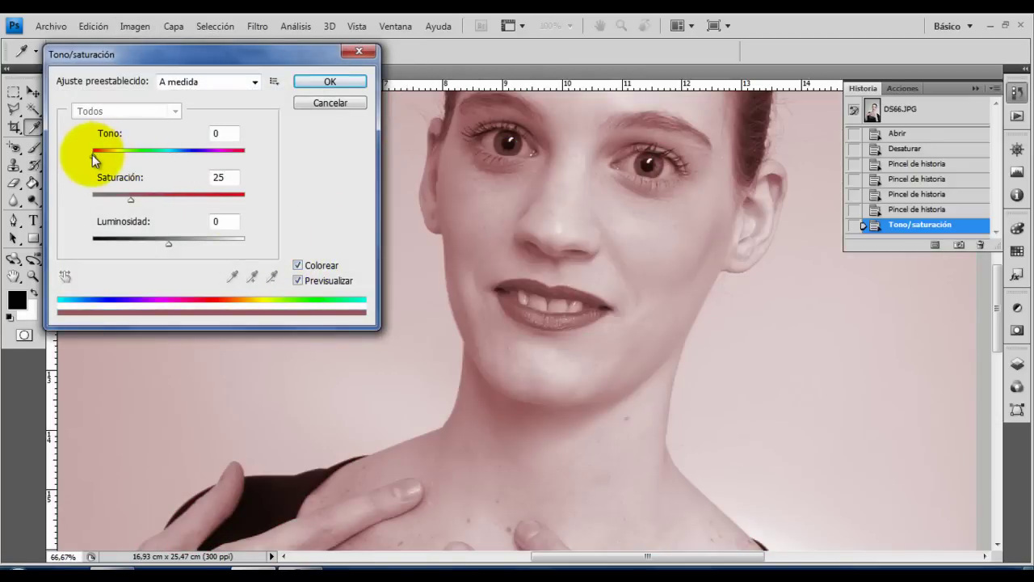
{"action": "mouse_move", "coordinate": [130, 198]}
{"action": "left_mouse_down"}
{"action": "mouse_move", "coordinate": [242, 210]}
{"action": "mouse_move", "coordinate": [234, 212]}
{"action": "left_mouse_up"}
{"action": "left_click", "coordinate": [328, 82]}
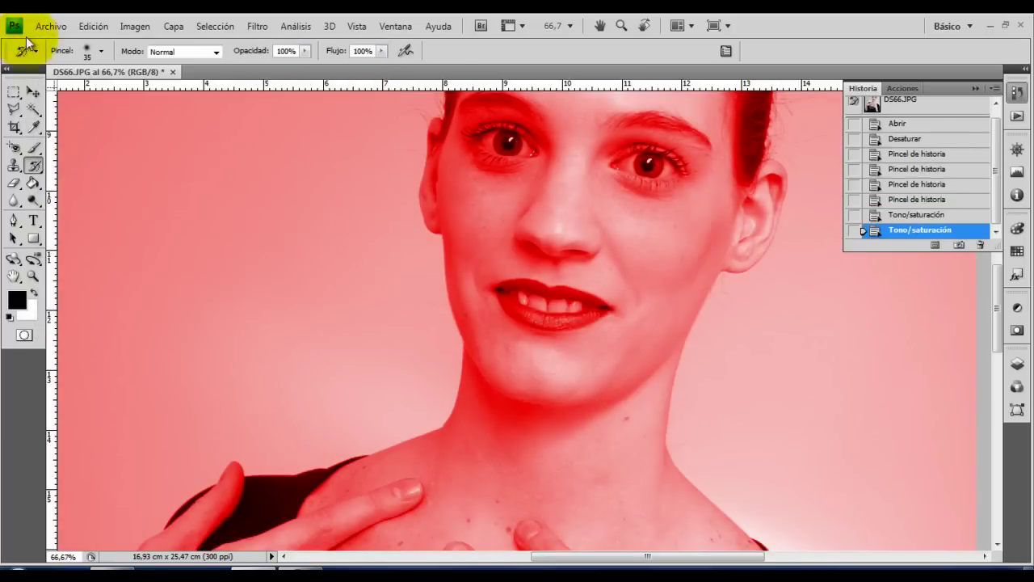
{"action": "left_click", "coordinate": [135, 27]}
{"action": "mouse_move", "coordinate": [154, 65]}
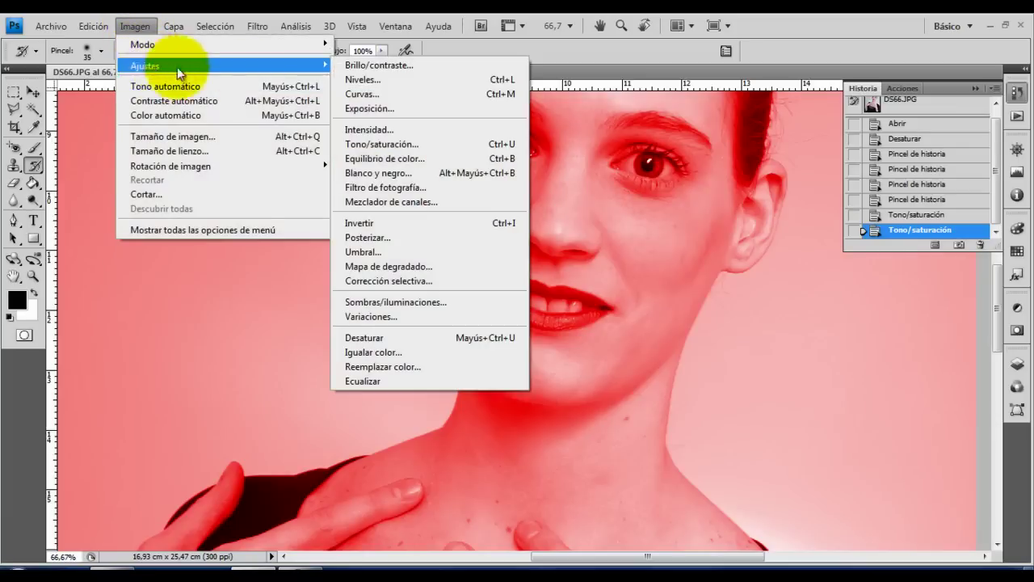
{"action": "left_click", "coordinate": [418, 333]}
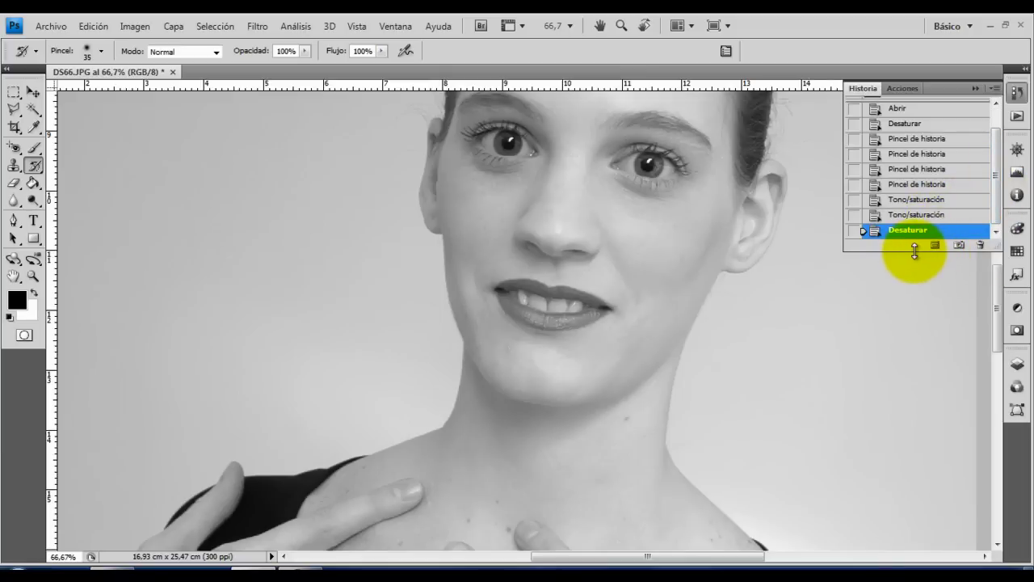
Step: Enlarge the History panel, preview the green and red Tono/saturación states, then return to Desaturar
{"action": "left_click_drag", "start_coordinate": [915, 251], "coordinate": [915, 314]}
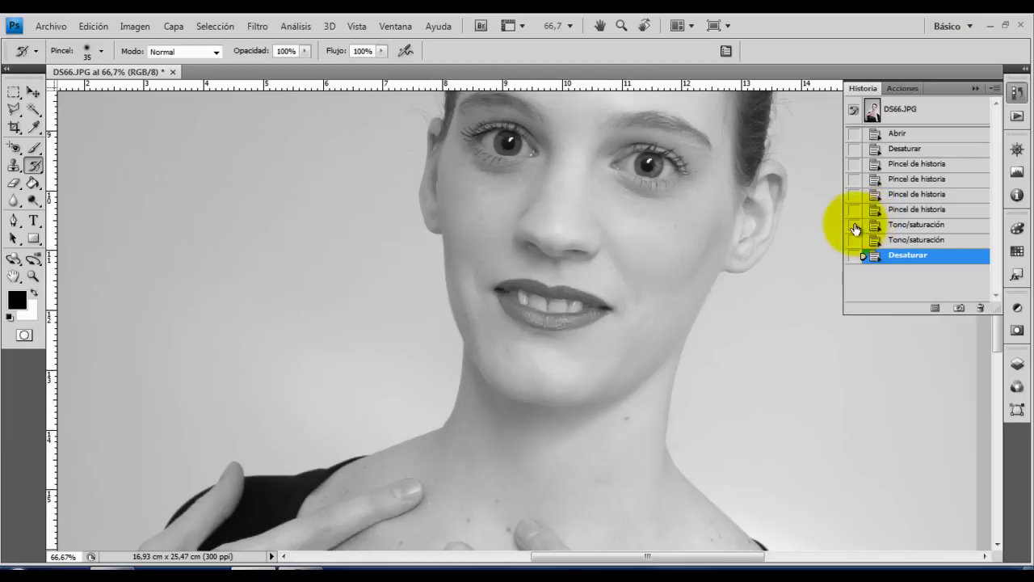
{"action": "left_click", "coordinate": [913, 227]}
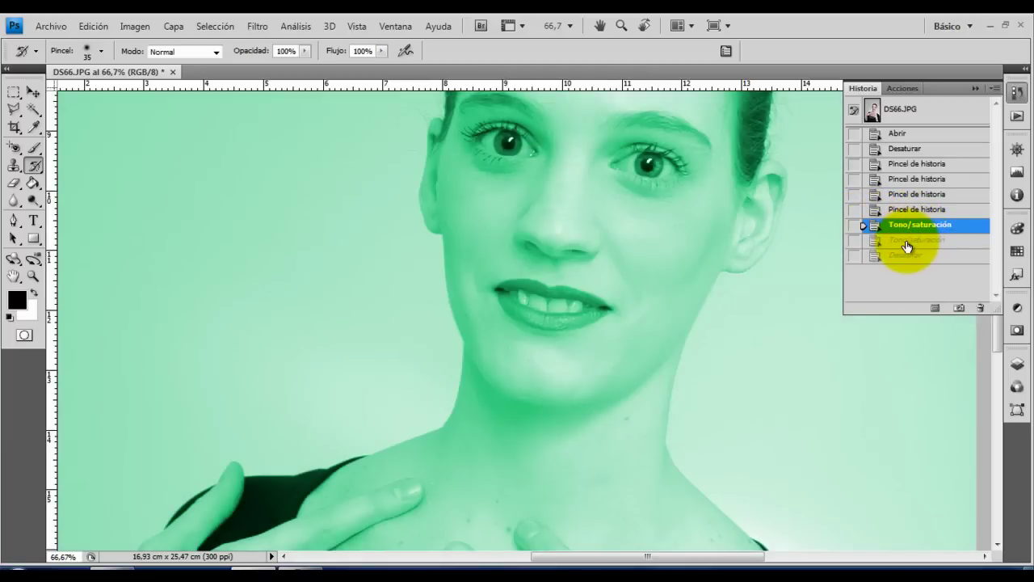
{"action": "left_click", "coordinate": [908, 243]}
{"action": "left_click", "coordinate": [908, 257]}
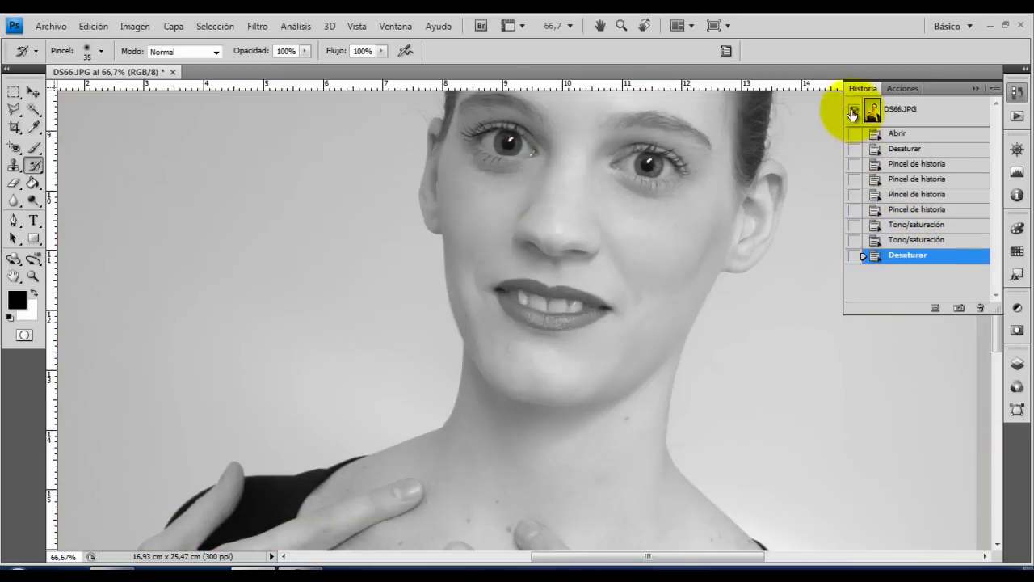
Step: Paint both eyes green from the first Tono/saturación state, then make the red state the brush source
{"action": "left_click", "coordinate": [854, 226]}
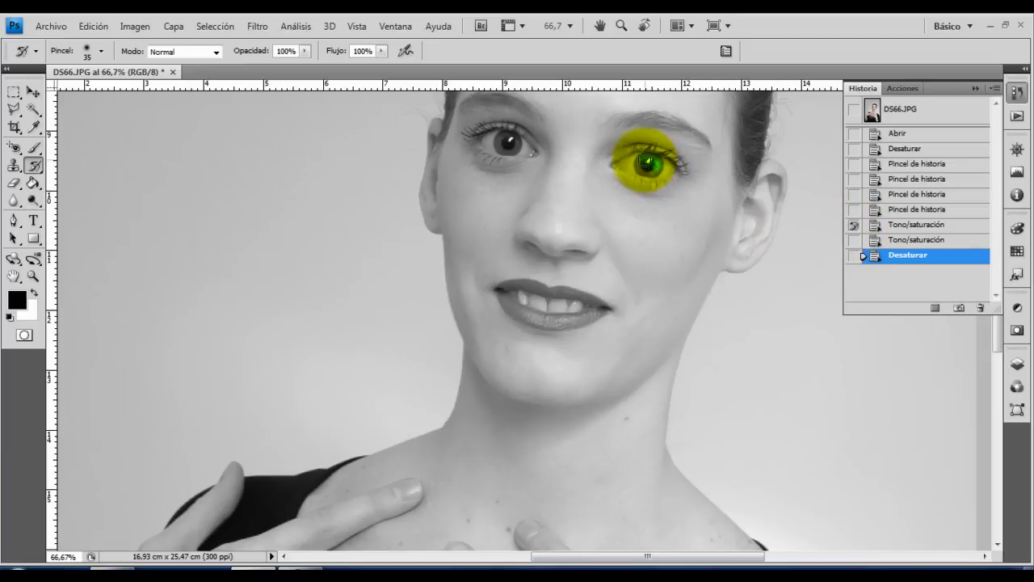
{"action": "left_click_drag", "start_coordinate": [647, 166], "coordinate": [647, 164]}
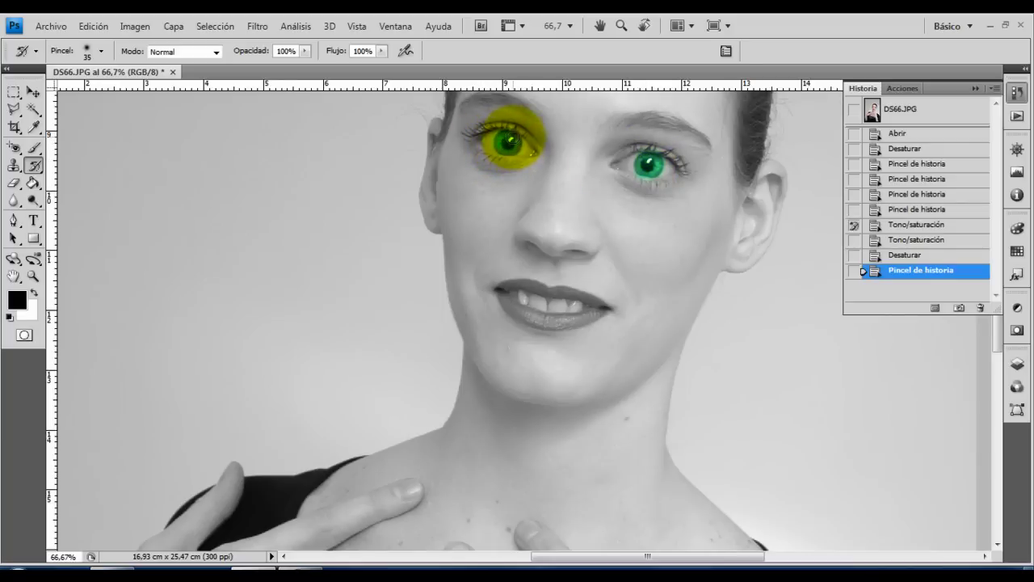
{"action": "left_click_drag", "start_coordinate": [507, 140], "coordinate": [505, 145]}
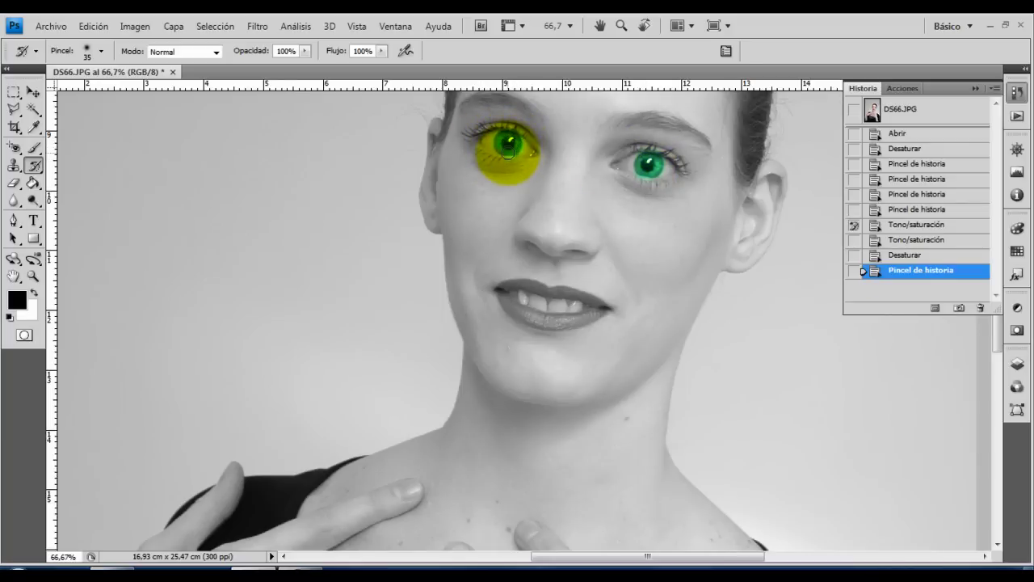
{"action": "left_click", "coordinate": [855, 226]}
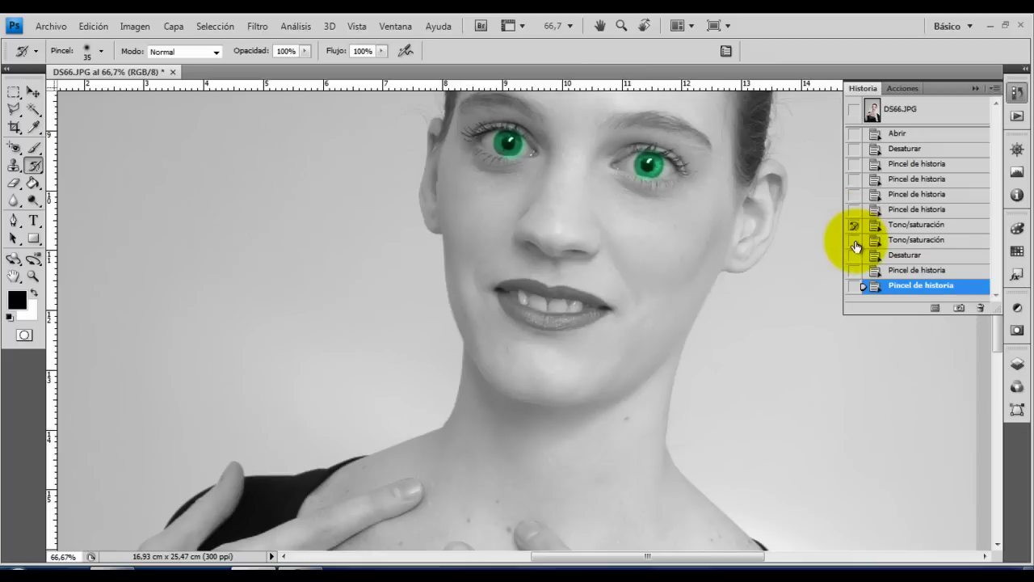
{"action": "left_click", "coordinate": [855, 241]}
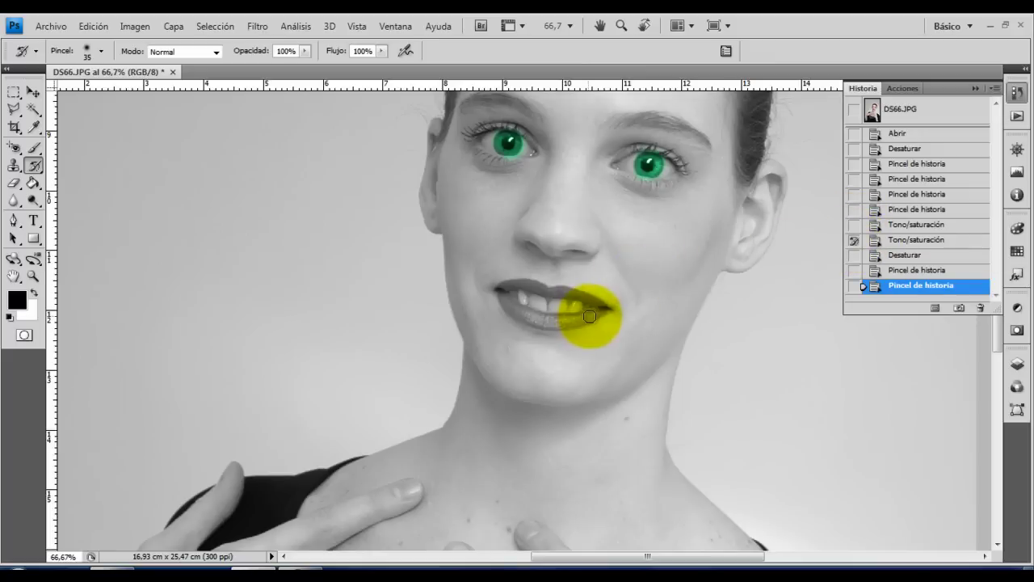
Step: Paint the lips red with the History Brush and save the result as snapshot Instantánea 1
{"action": "mouse_move", "coordinate": [594, 313]}
{"action": "left_mouse_down"}
{"action": "mouse_move", "coordinate": [531, 315]}
{"action": "mouse_move", "coordinate": [501, 291]}
{"action": "mouse_move", "coordinate": [529, 284]}
{"action": "mouse_move", "coordinate": [598, 307]}
{"action": "mouse_move", "coordinate": [555, 333]}
{"action": "mouse_move", "coordinate": [509, 327]}
{"action": "mouse_move", "coordinate": [493, 311]}
{"action": "mouse_move", "coordinate": [500, 286]}
{"action": "left_mouse_up"}
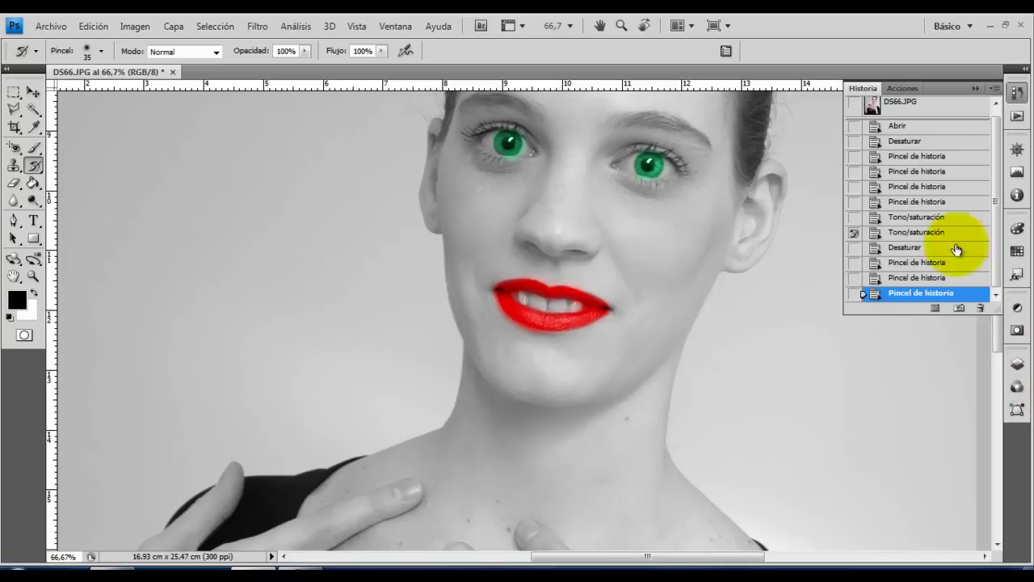
{"action": "left_click", "coordinate": [962, 309]}
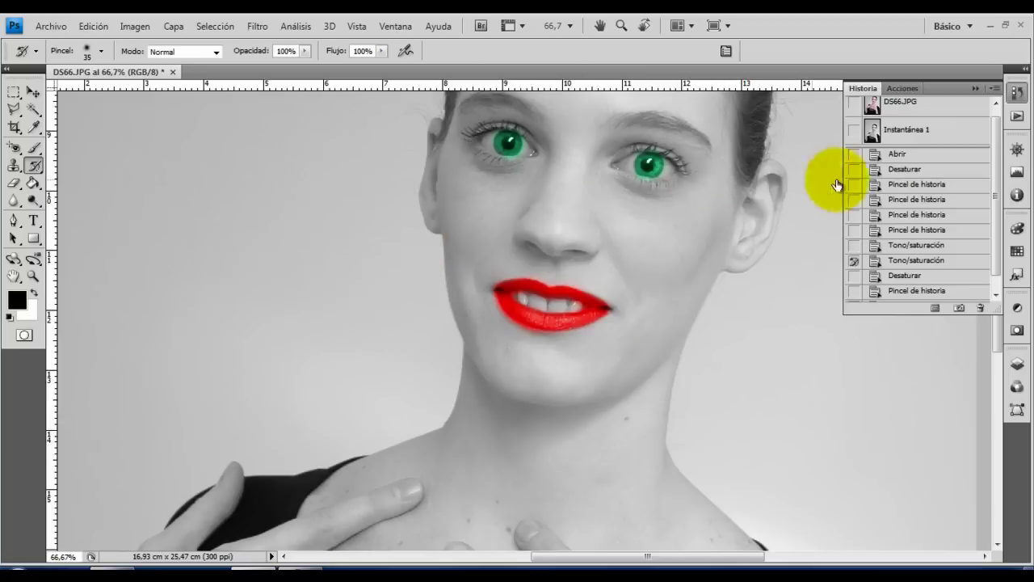
Step: Revert to the Desaturar state and paint the lower lip red from snapshot Instantánea 1
{"action": "left_click", "coordinate": [900, 174]}
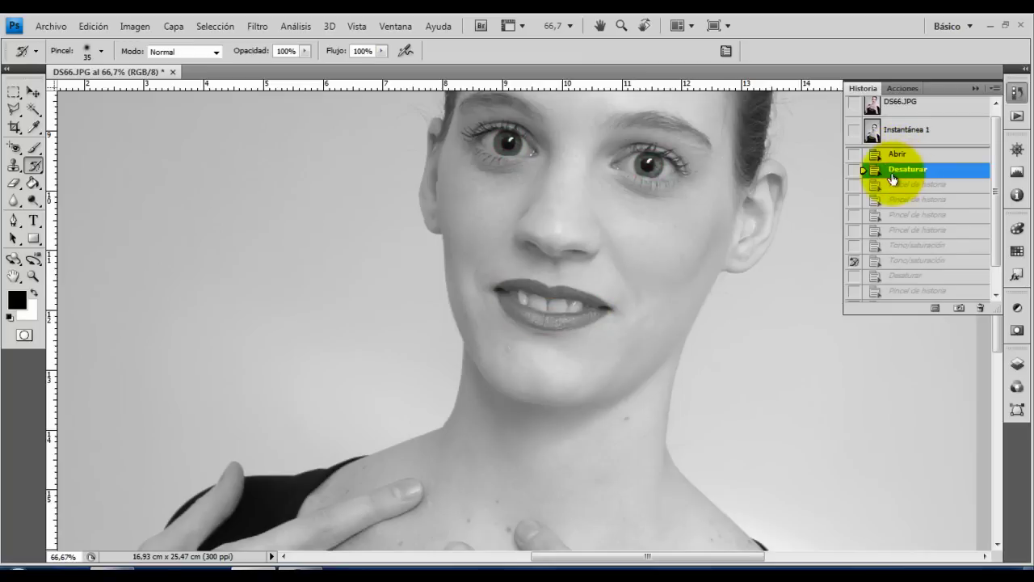
{"action": "left_click", "coordinate": [854, 131]}
{"action": "mouse_move", "coordinate": [602, 311]}
{"action": "left_mouse_down"}
{"action": "mouse_move", "coordinate": [577, 323]}
{"action": "mouse_move", "coordinate": [525, 302]}
{"action": "left_mouse_up"}
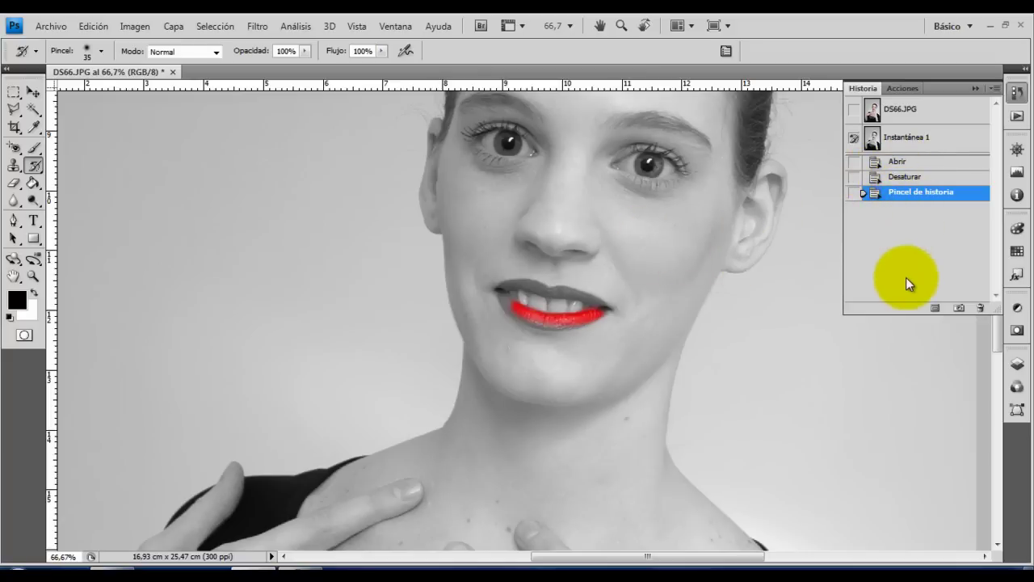
Step: Paint the red lips back to grey using Desaturar as the History Brush source
{"action": "left_click", "coordinate": [854, 178]}
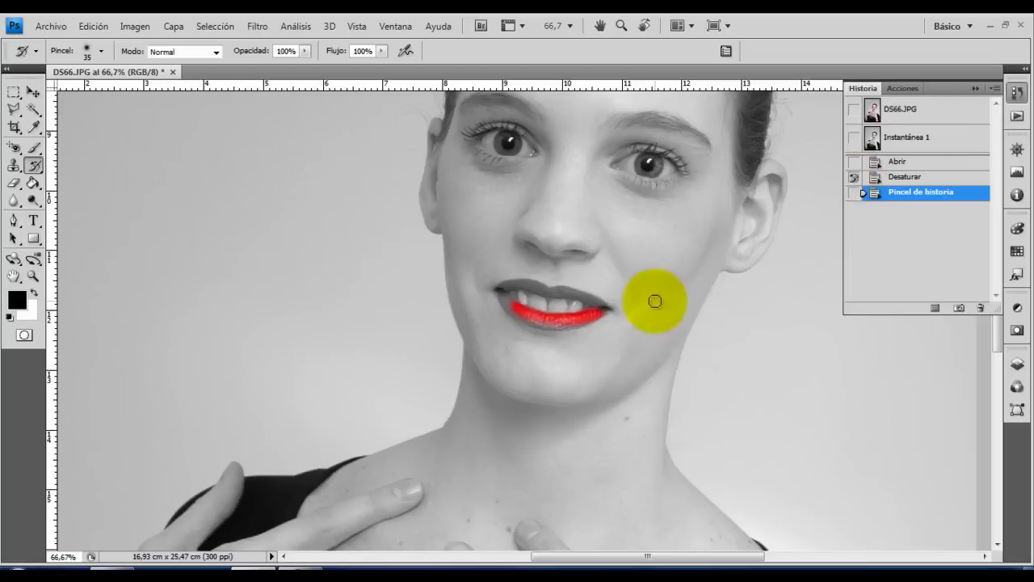
{"action": "mouse_move", "coordinate": [582, 319]}
{"action": "left_mouse_down"}
{"action": "mouse_move", "coordinate": [536, 330]}
{"action": "mouse_move", "coordinate": [507, 300]}
{"action": "mouse_move", "coordinate": [589, 311]}
{"action": "mouse_move", "coordinate": [510, 289]}
{"action": "mouse_move", "coordinate": [641, 300]}
{"action": "left_mouse_up"}
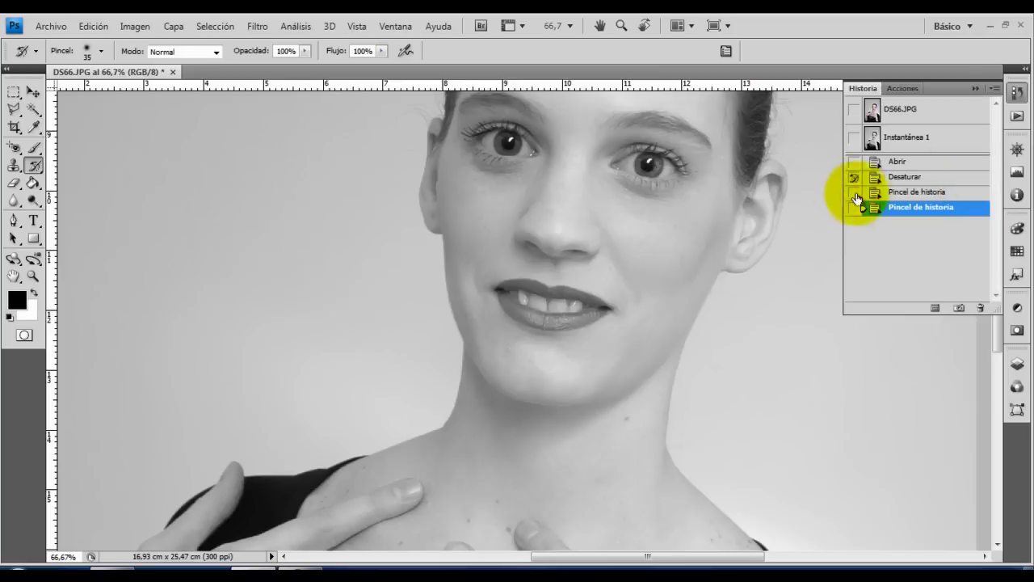